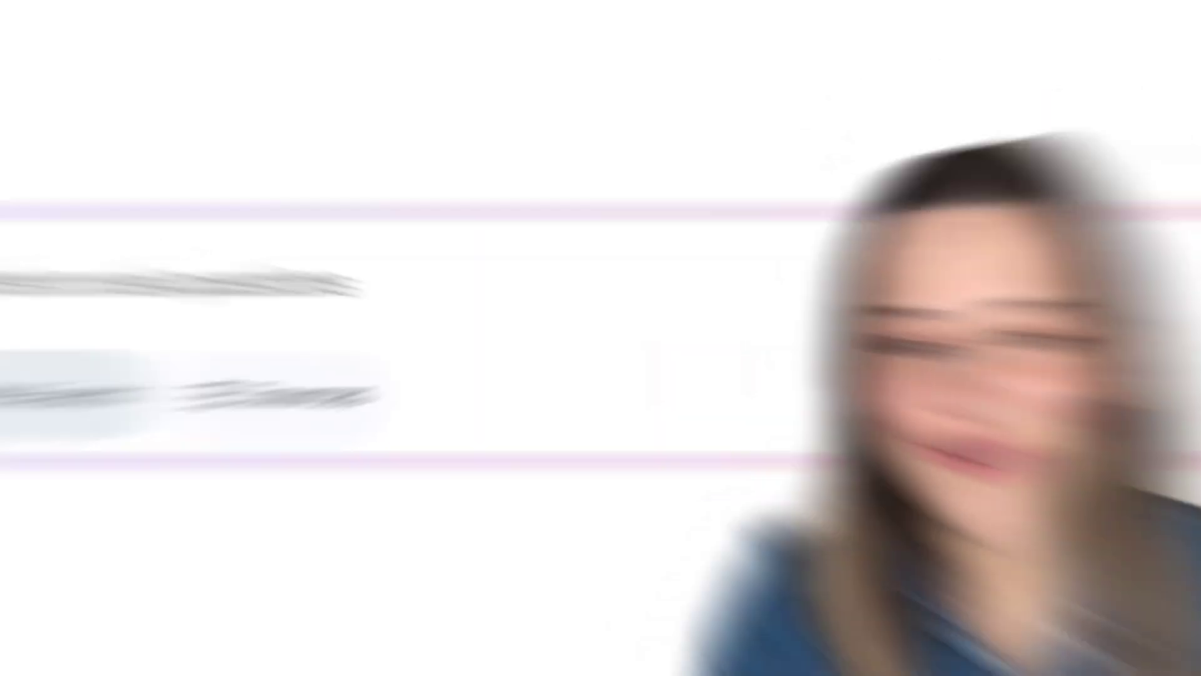
Open the MaxStudios AI paid collaboration email and read it through to the signature
{"action": "type", "text": "Draft an email to Acme Corp team and let the"}
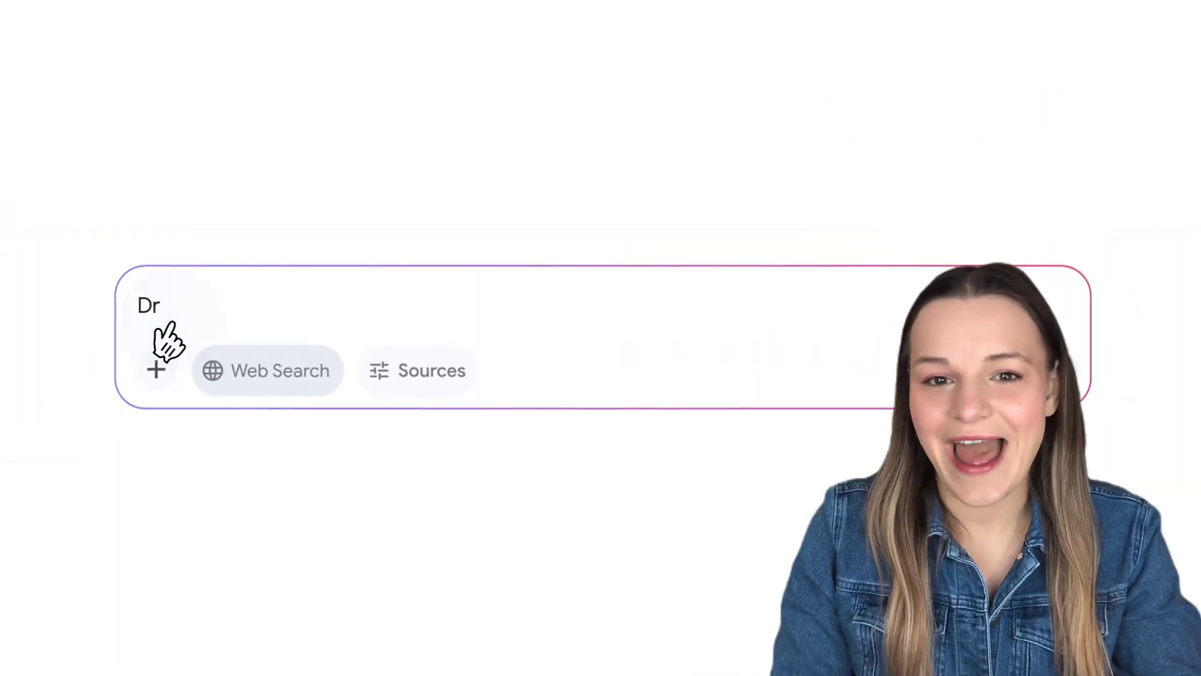
{"action": "type", "text": "m know what time I will be a"}
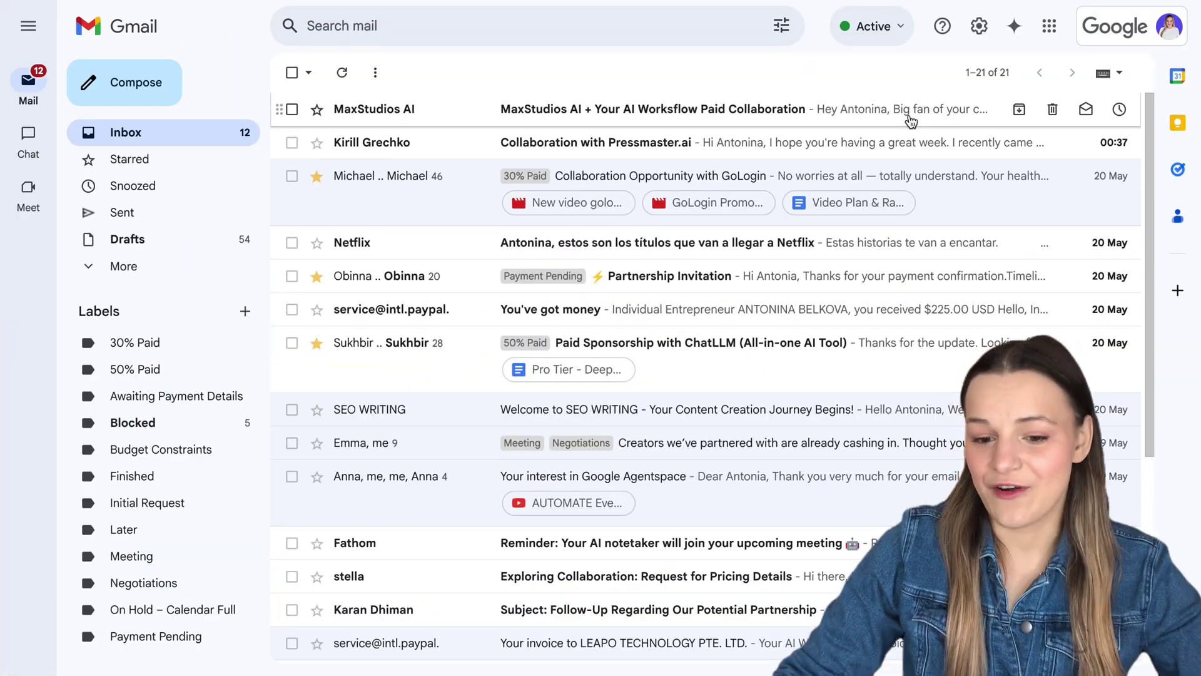
{"action": "left_click", "coordinate": [910, 117]}
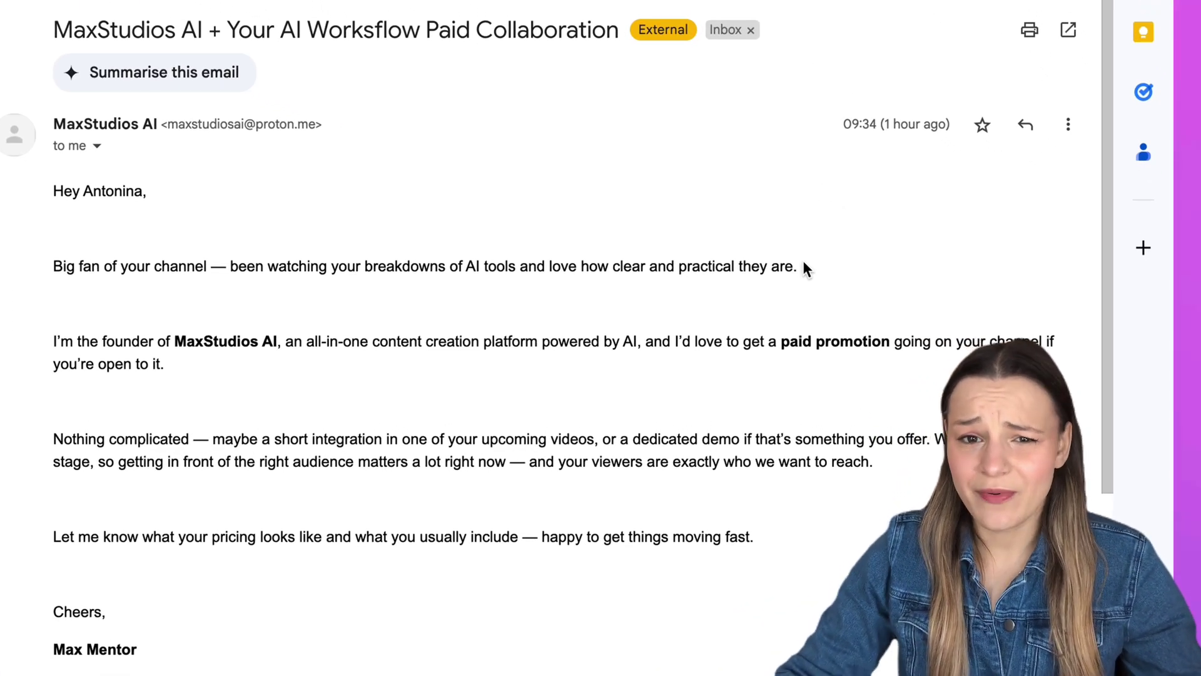
{"action": "scroll", "coordinate": [804, 262], "scroll_direction": "down", "scroll_amount": 2}
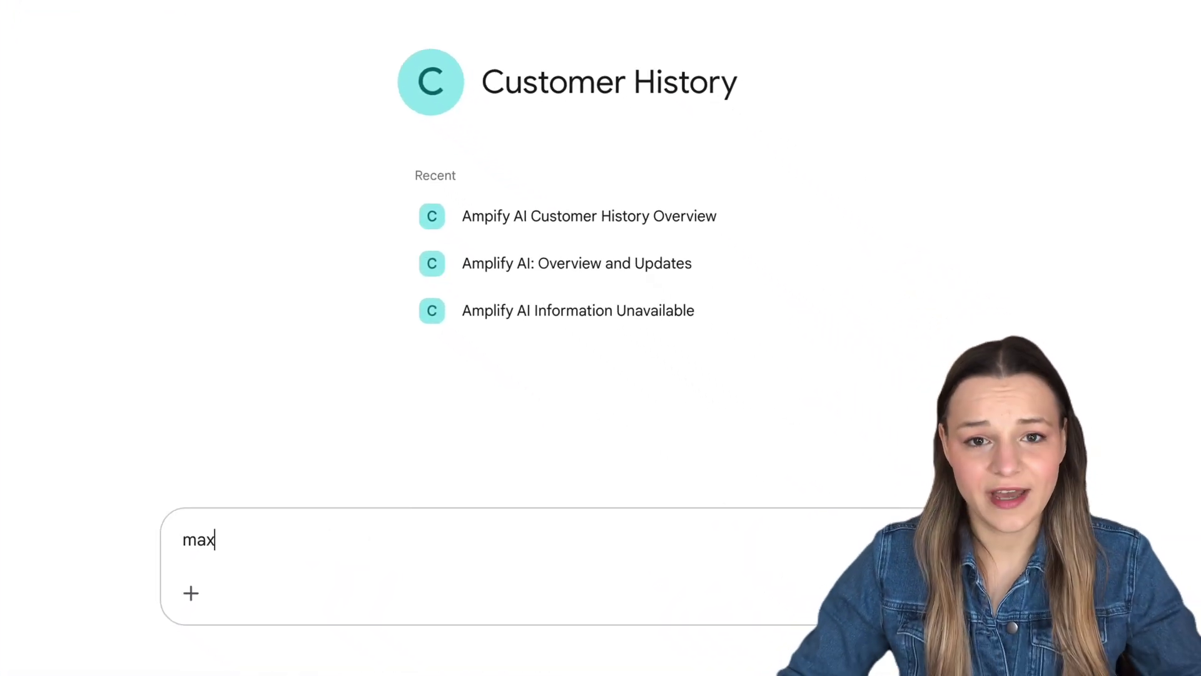
Ask the Customer History Gem about 'maxstudios' and read its emails, meetings and documents summary
{"action": "type", "text": "ios"}
{"action": "key", "text": "Return"}
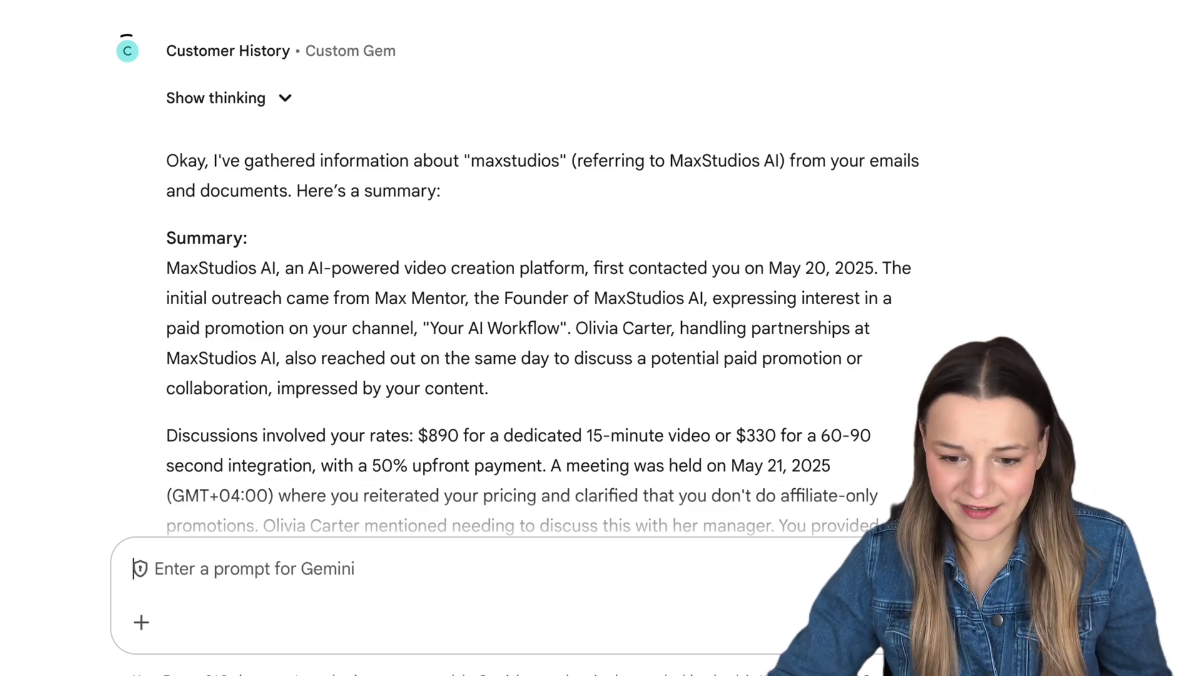
{"action": "scroll", "coordinate": [827, 340], "scroll_direction": "down", "scroll_amount": 5}
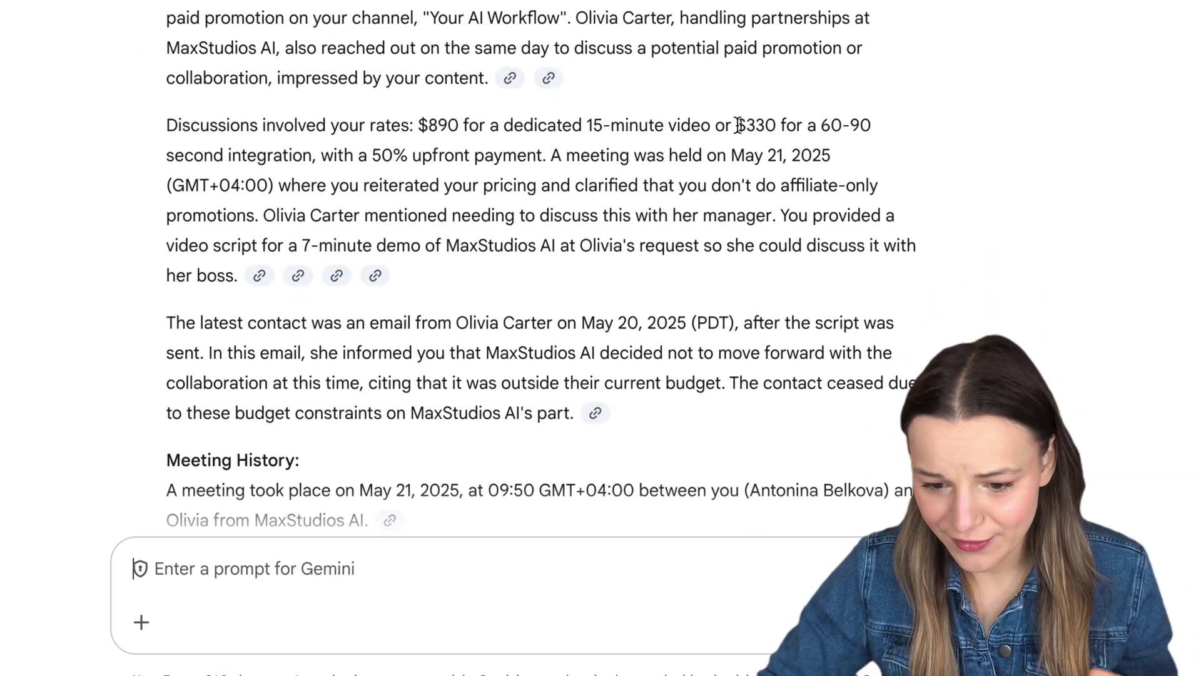
{"action": "mouse_move", "coordinate": [521, 90]}
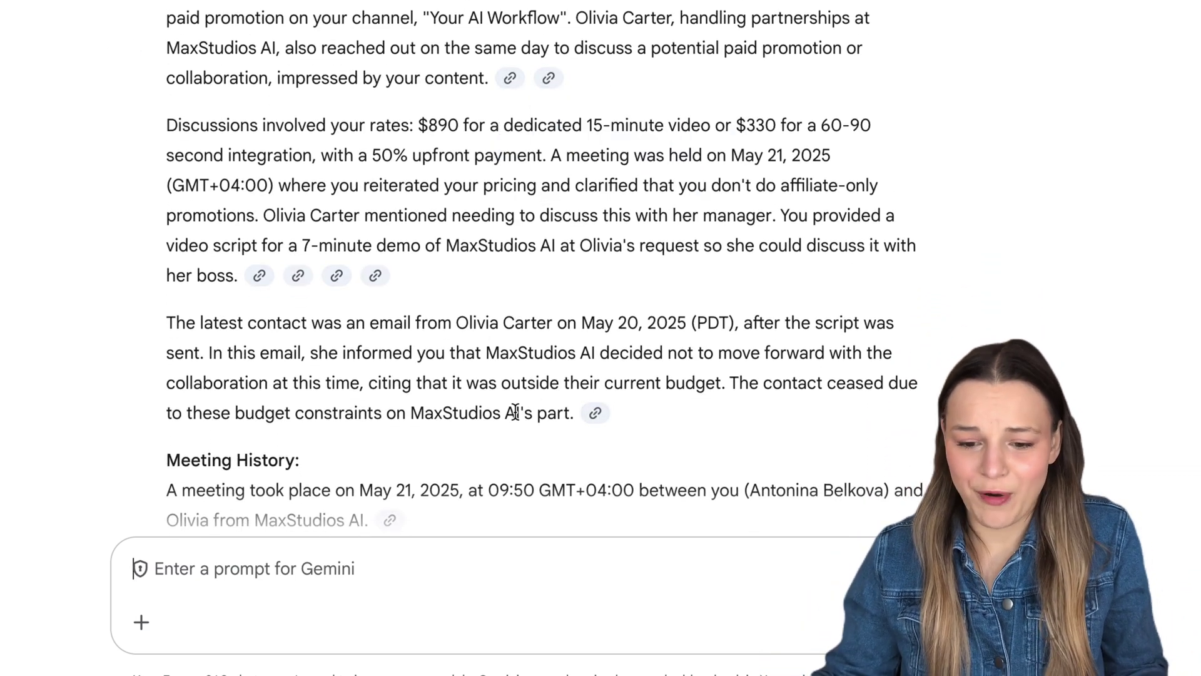
{"action": "scroll", "coordinate": [515, 411], "scroll_direction": "down", "scroll_amount": 4}
{"action": "scroll", "coordinate": [515, 411], "scroll_direction": "down", "scroll_amount": 3}
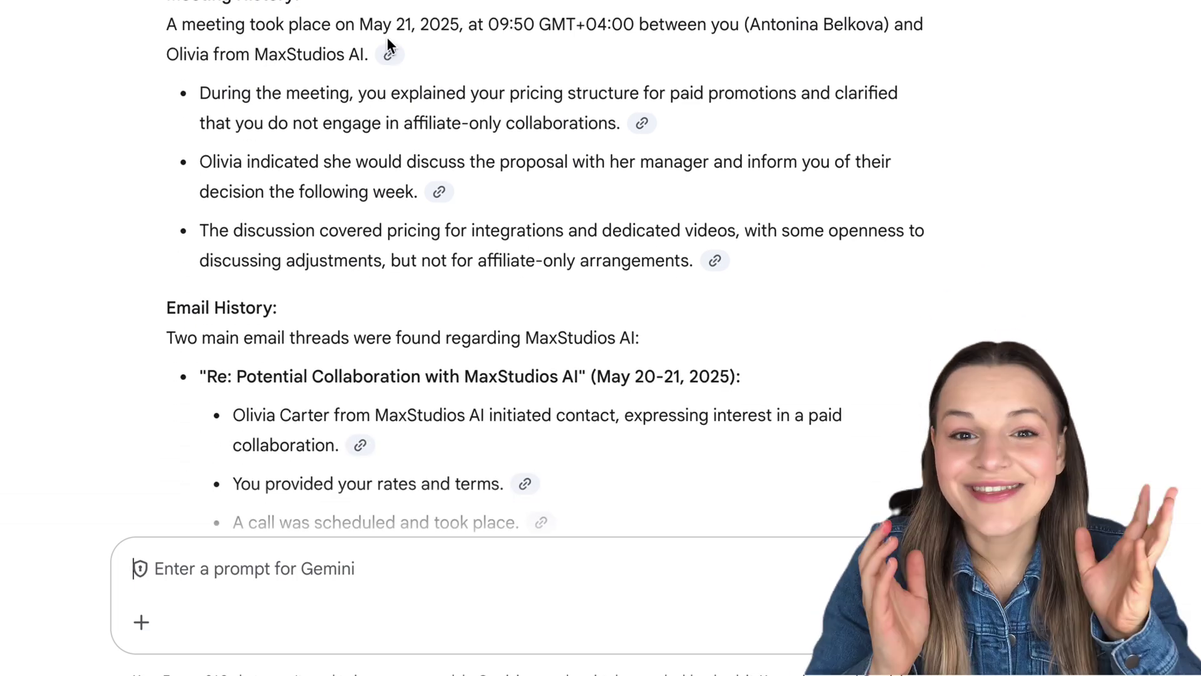
{"action": "scroll", "coordinate": [558, 210], "scroll_direction": "down", "scroll_amount": 4}
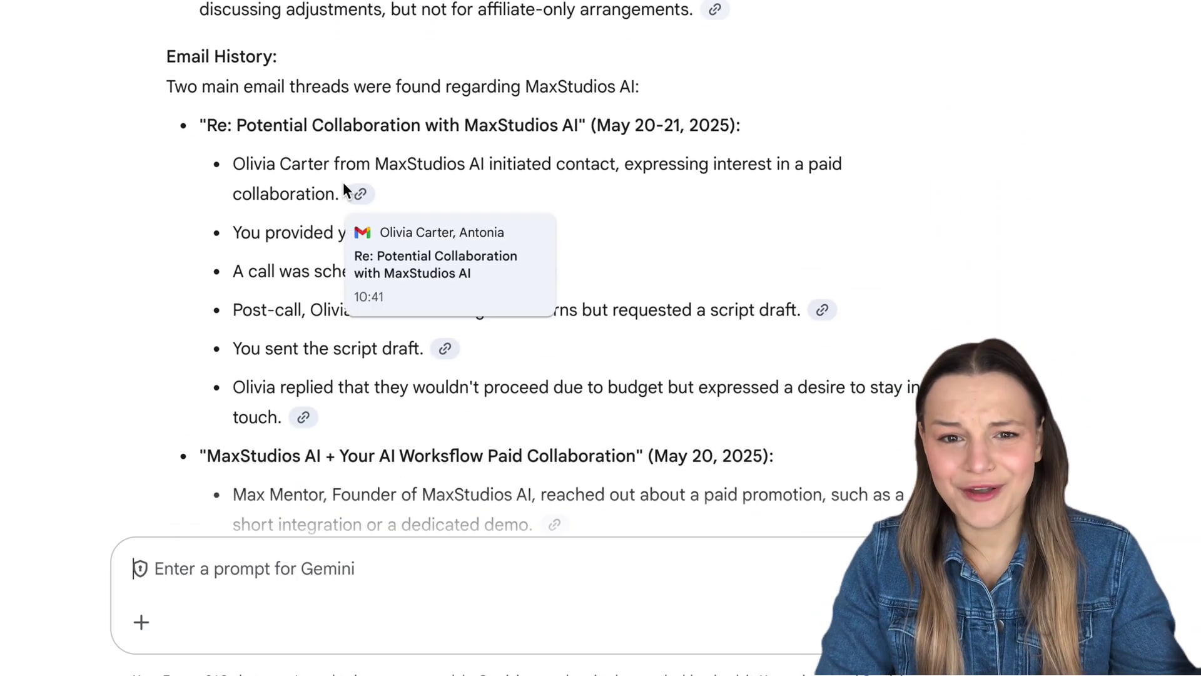
{"action": "scroll", "coordinate": [669, 313], "scroll_direction": "down", "scroll_amount": 6}
{"action": "mouse_move", "coordinate": [566, 125]}
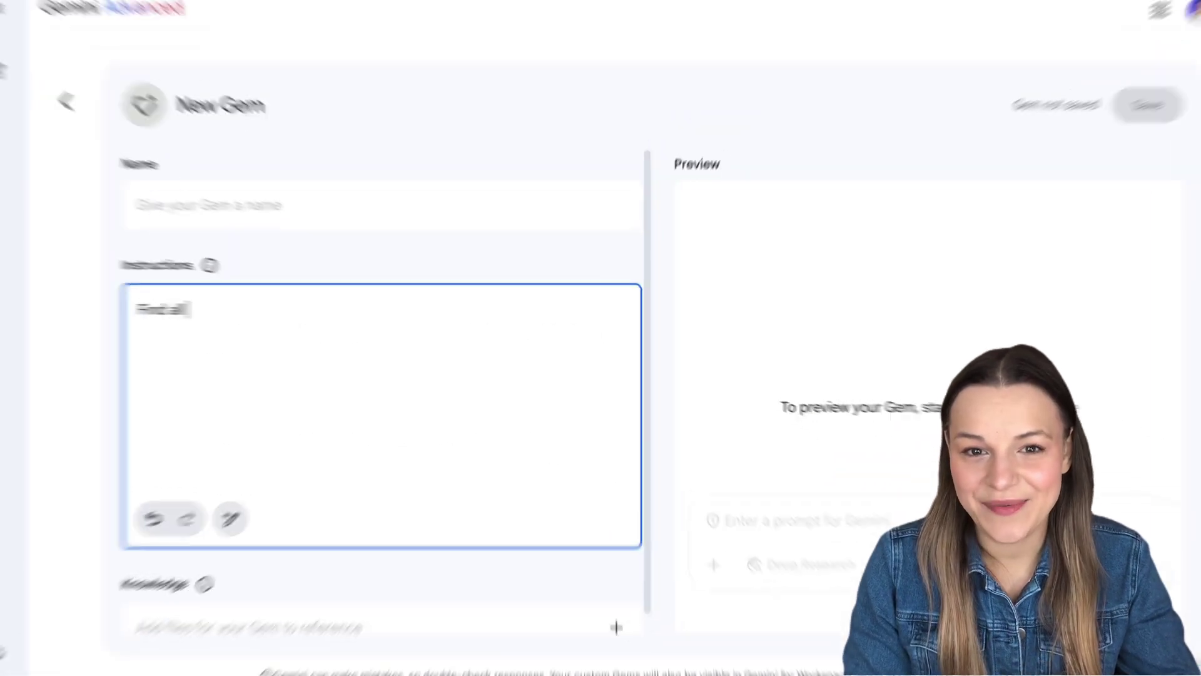
{"action": "type", "text": "customer i"}
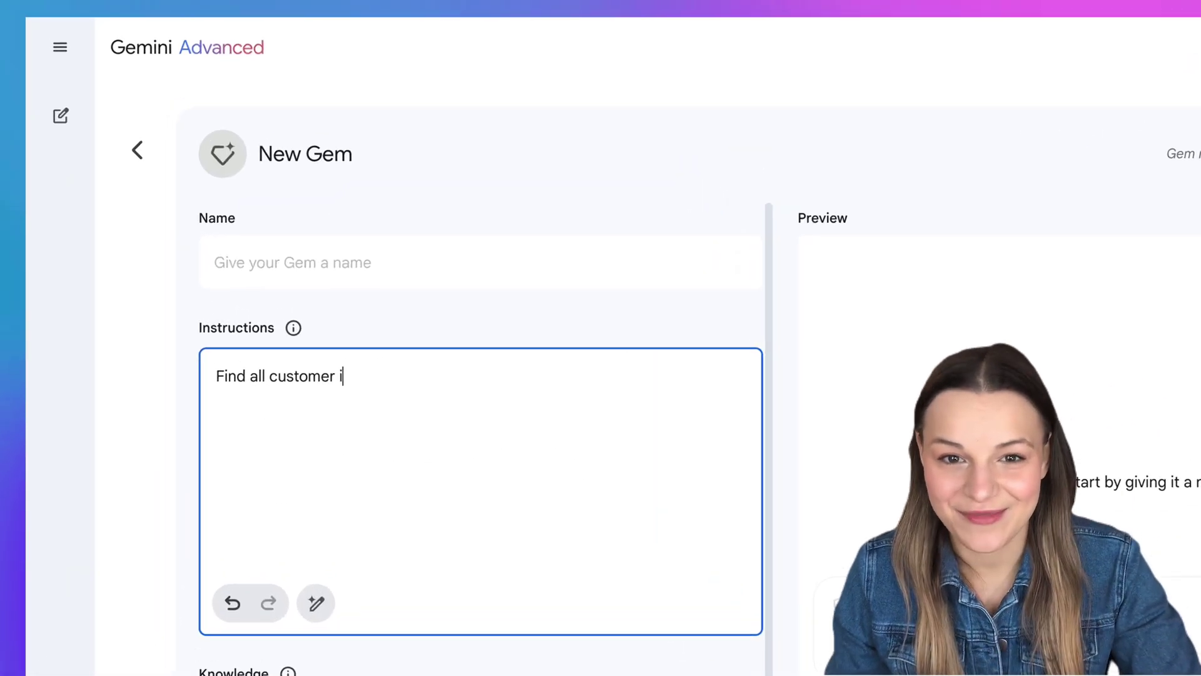
{"action": "type", "text": "nfo in @"}
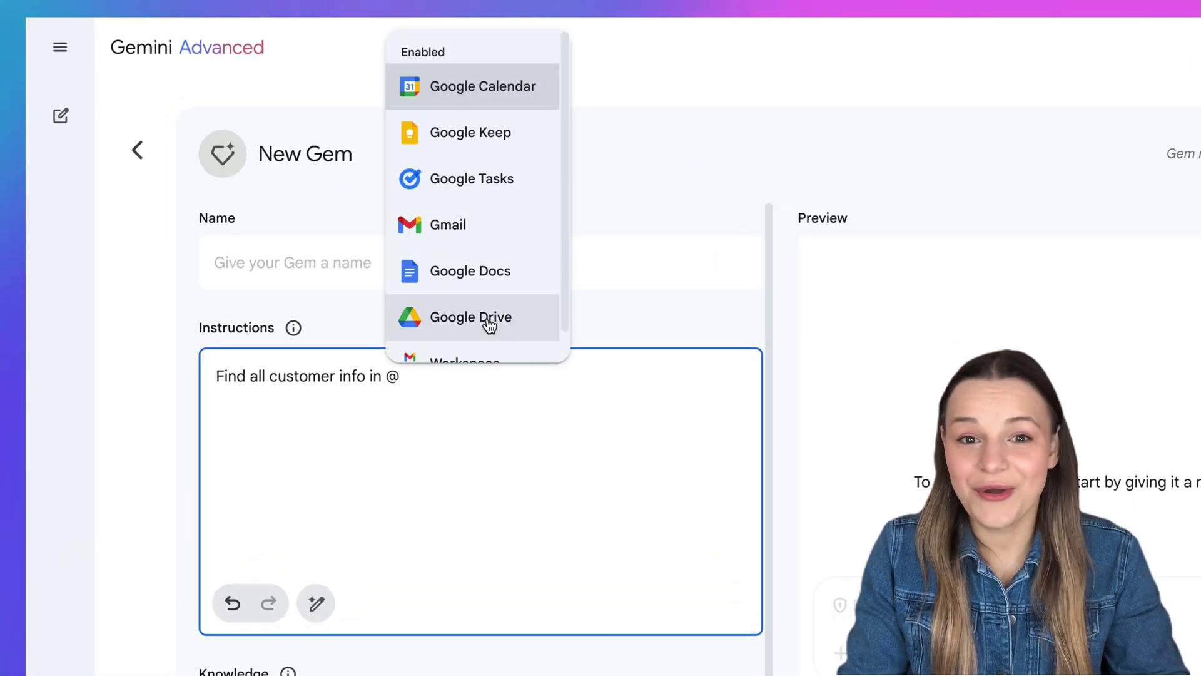
{"action": "left_click", "coordinate": [492, 329]}
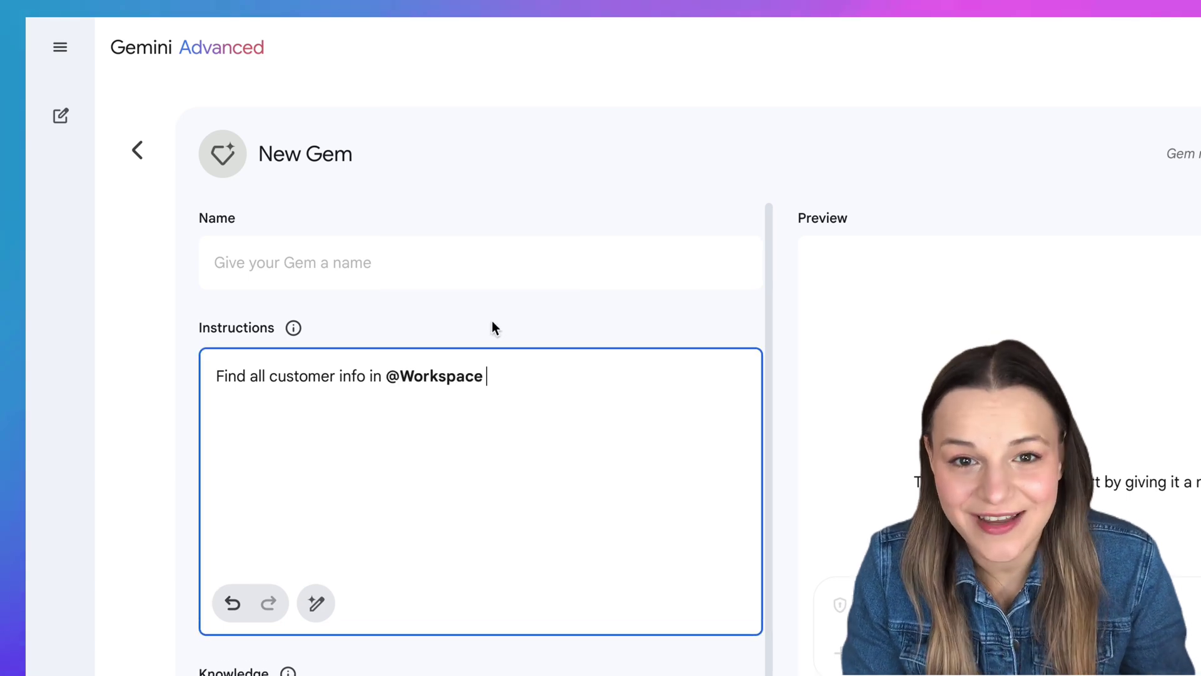
{"action": "type", "text": "and add the l"}
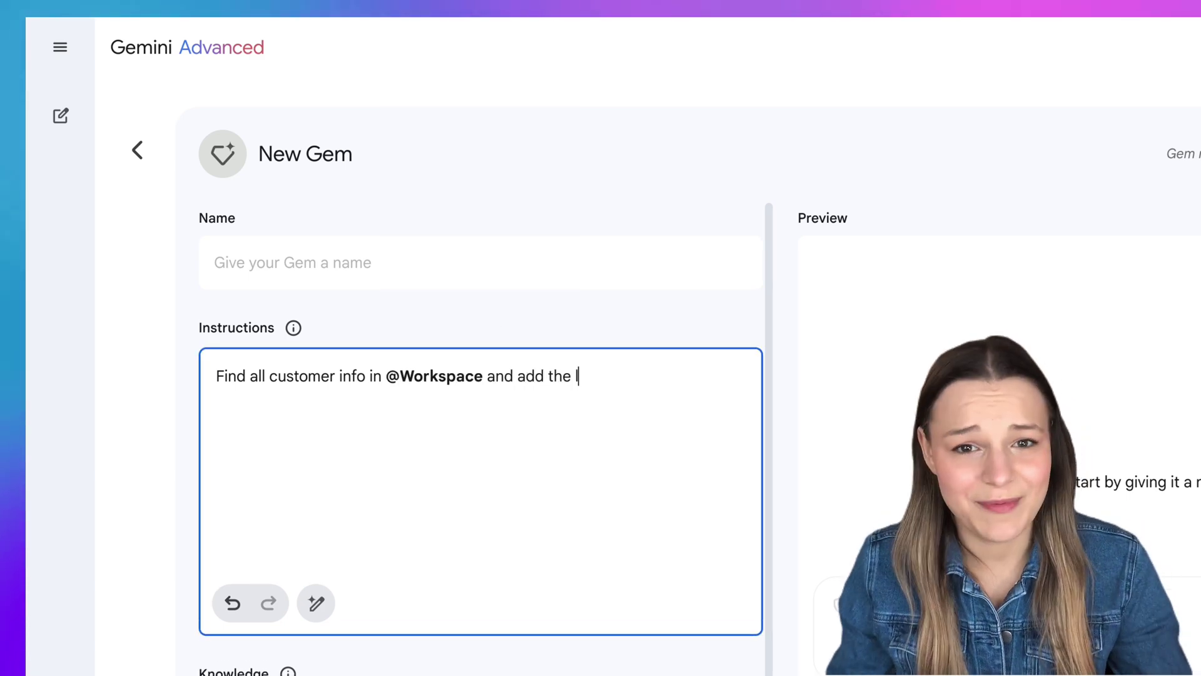
{"action": "type", "text": "ist of tasks "}
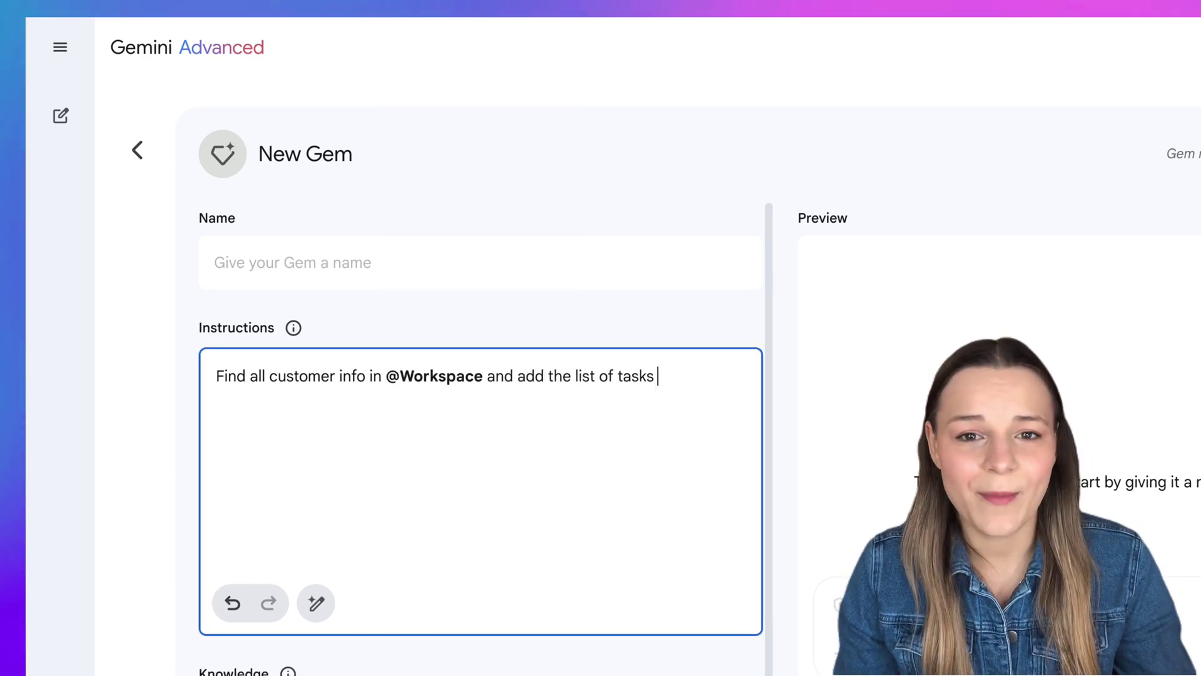
{"action": "type", "text": "to @"}
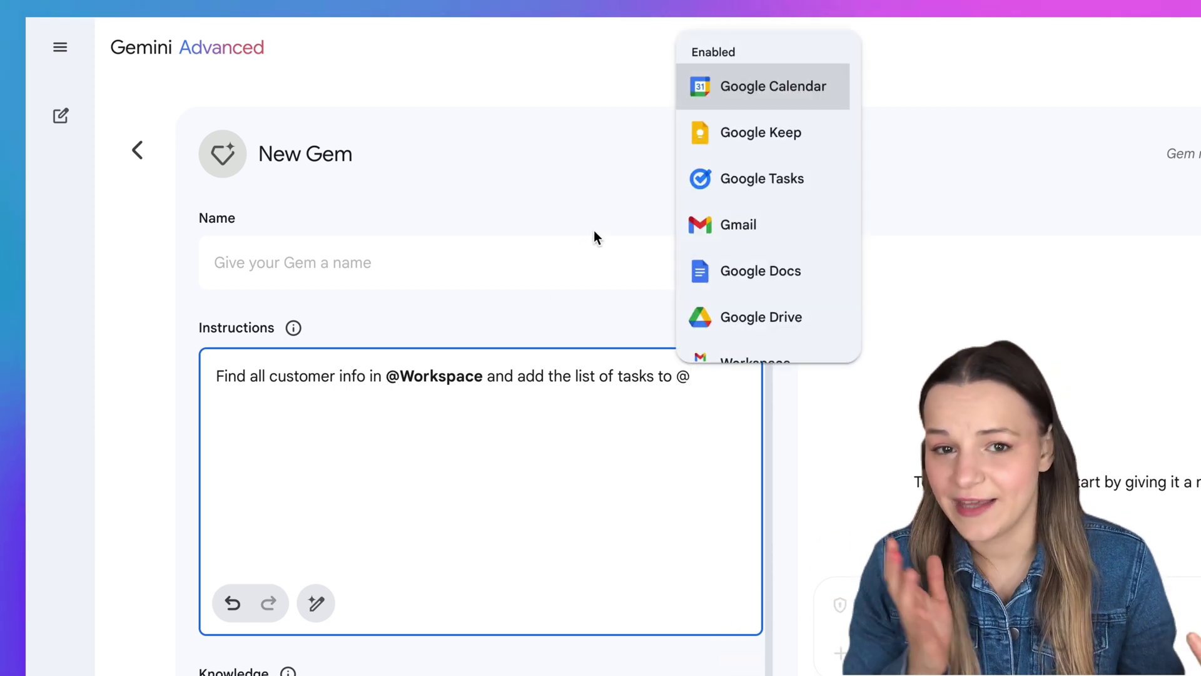
{"action": "left_click", "coordinate": [703, 176]}
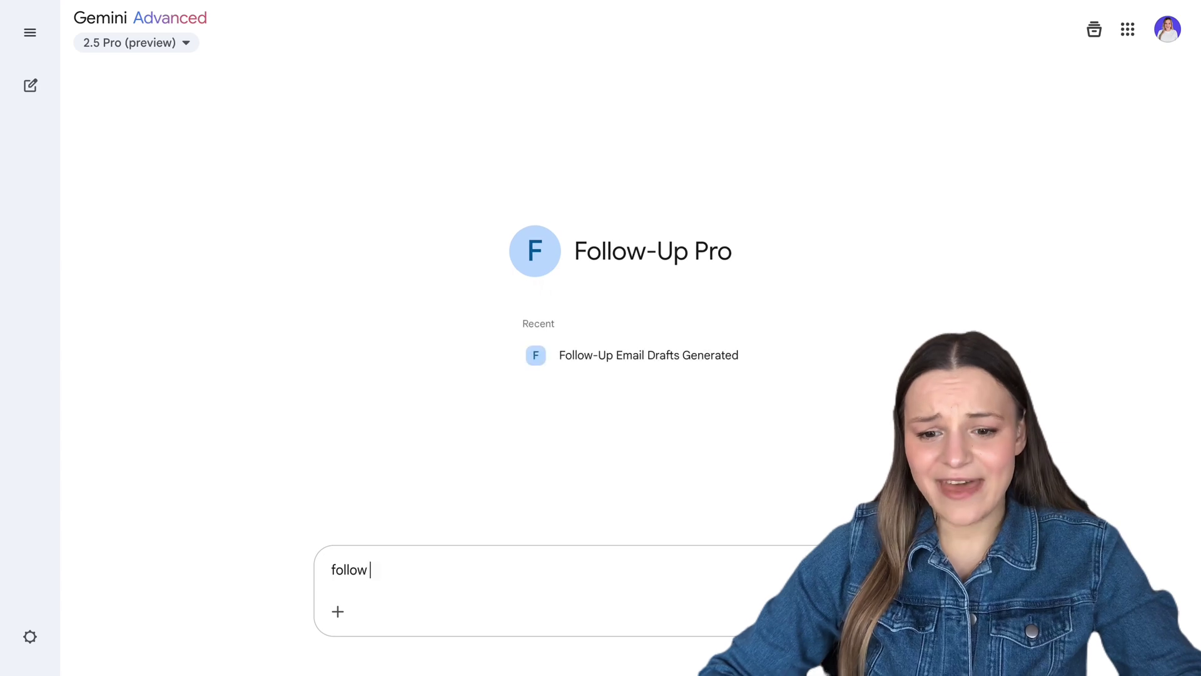
Request 'follow ups' from Follow-Up Pro, then 'start' to get the Golex.ai follow-up email
{"action": "key", "text": "Return"}
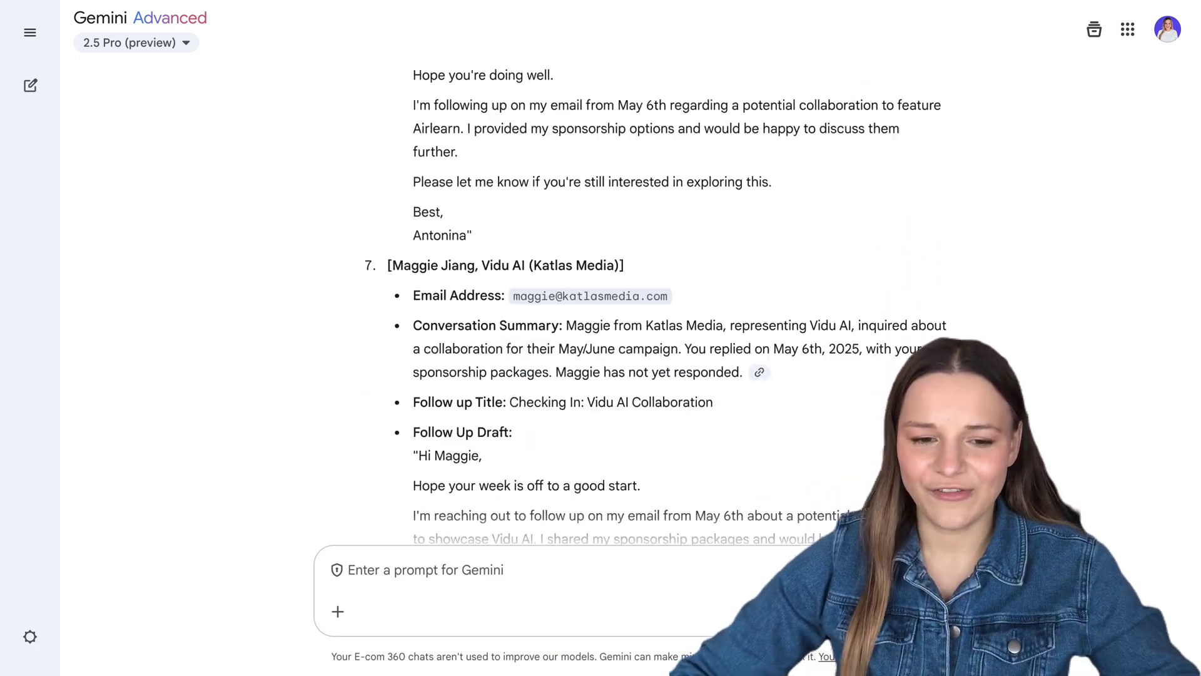
{"action": "type", "text": "start"}
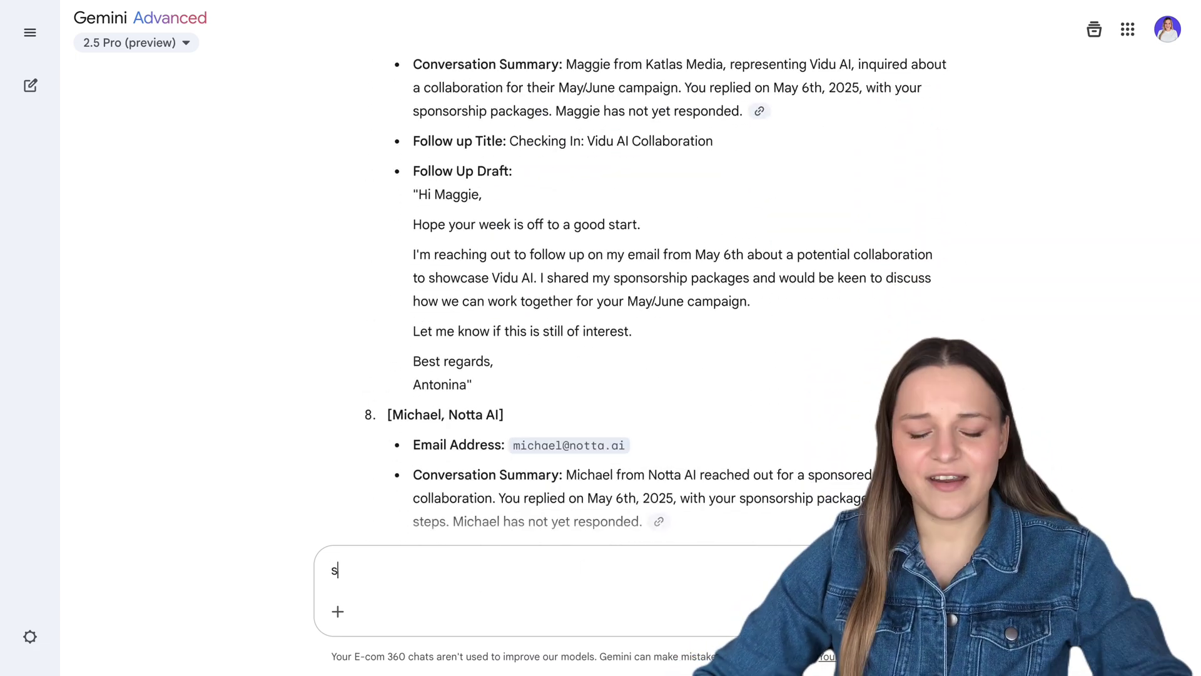
{"action": "key", "text": "Return"}
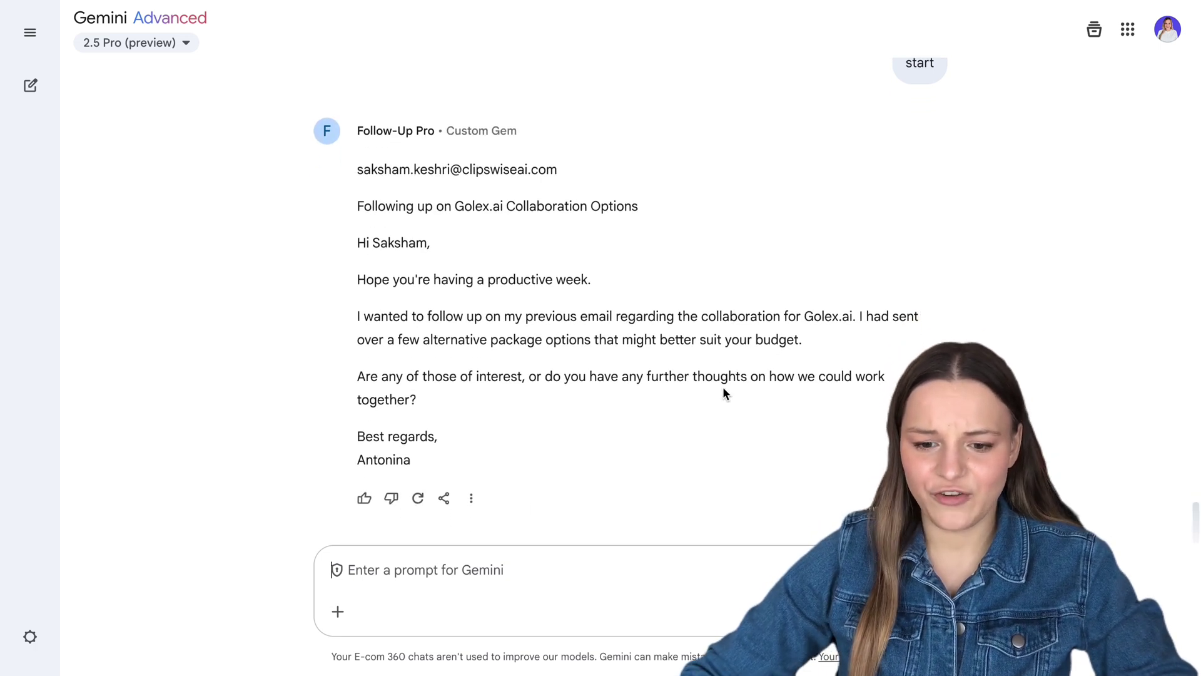
{"action": "left_click", "coordinate": [445, 498]}
Export the Golex.ai reply as a Gmail draft and delete the address line from its body
{"action": "left_click", "coordinate": [491, 460]}
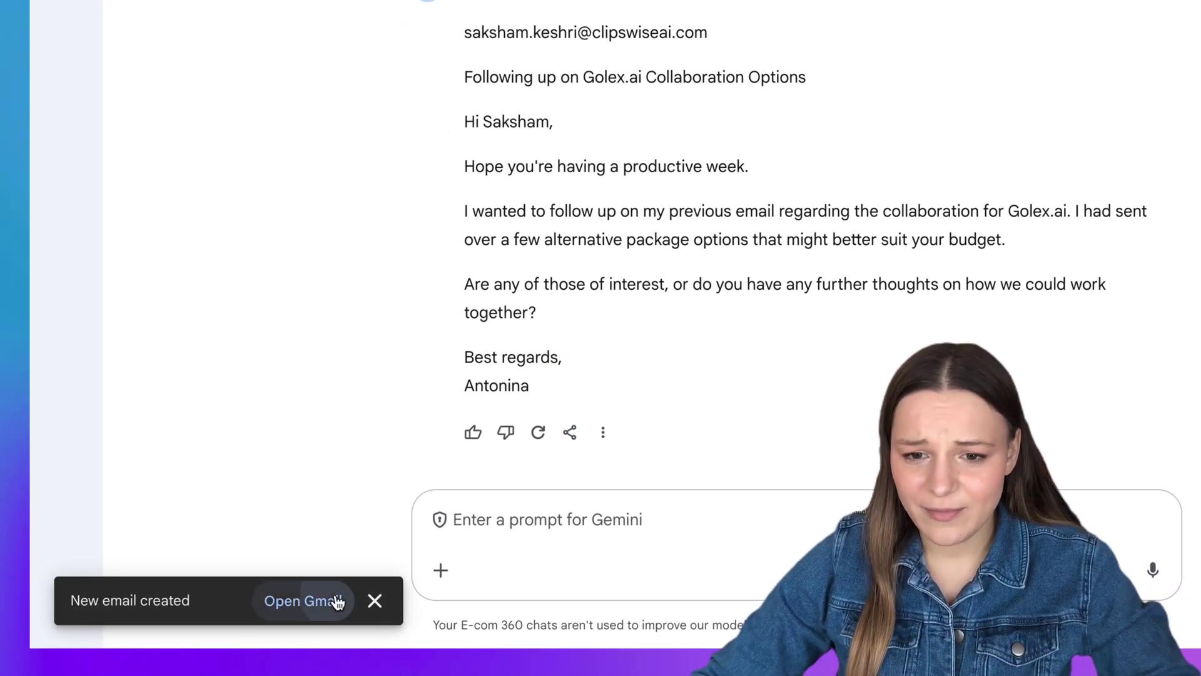
{"action": "left_click", "coordinate": [337, 601]}
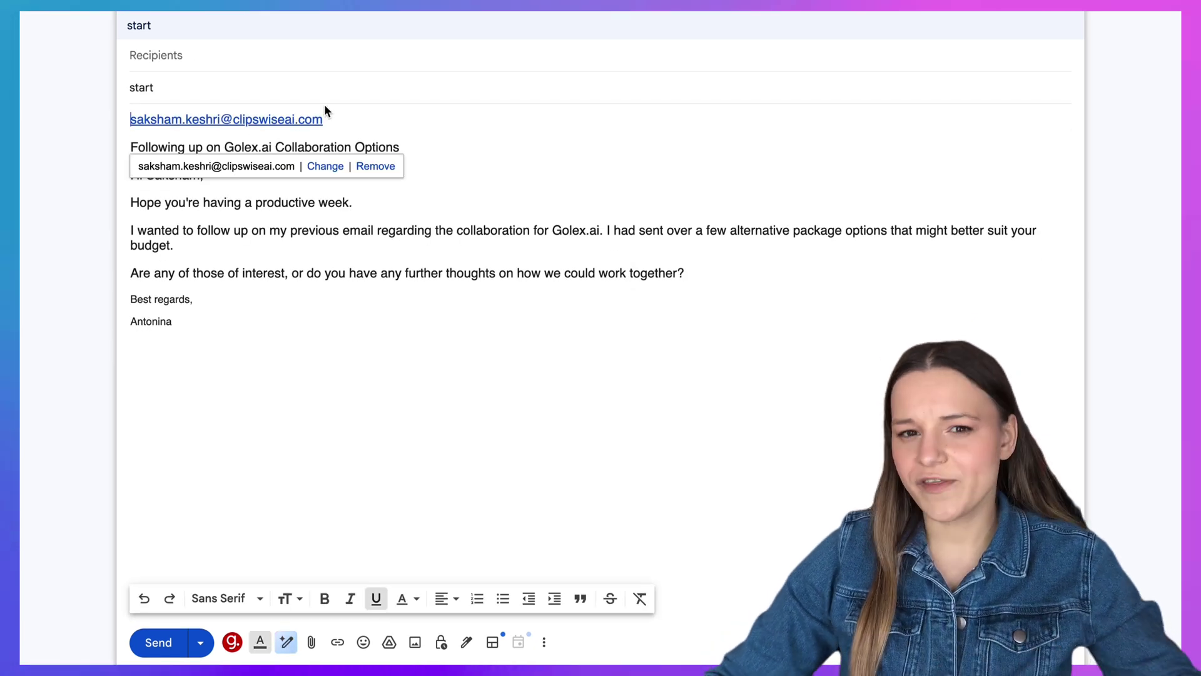
{"action": "left_click_drag", "start_coordinate": [324, 119], "coordinate": [93, 119]}
{"action": "key", "text": "BackSpace"}
Add the suggested recipient, move the title into the Subject, and send the email
{"action": "left_click", "coordinate": [220, 55]}
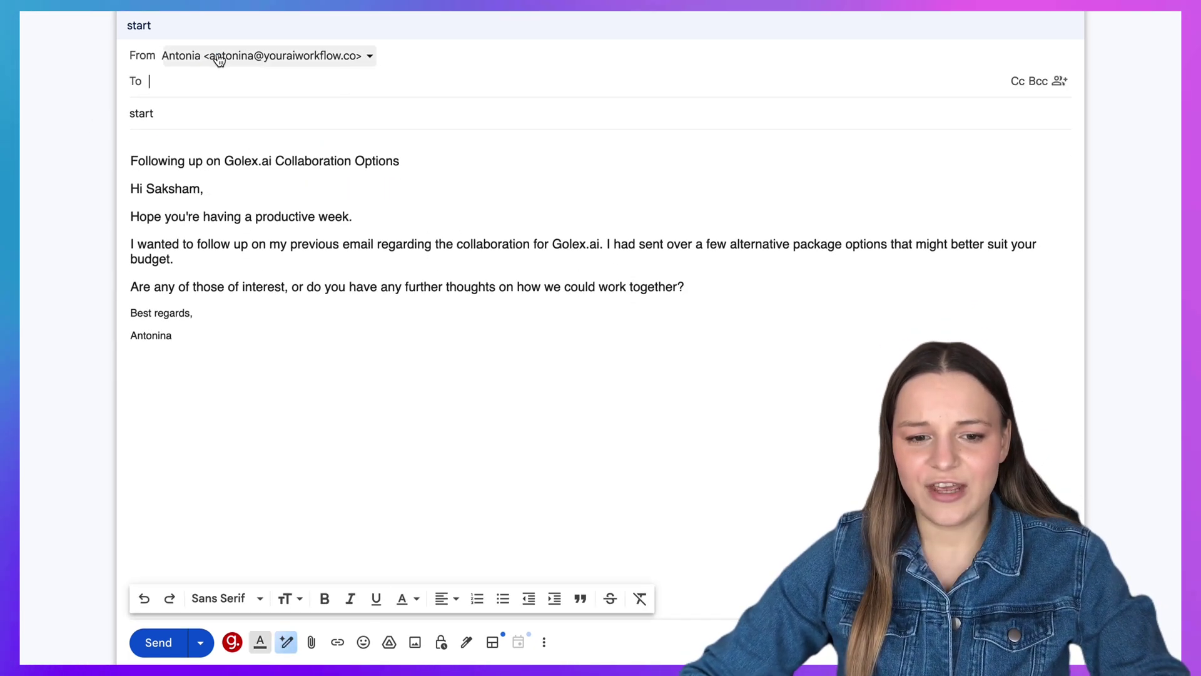
{"action": "left_click", "coordinate": [359, 182]}
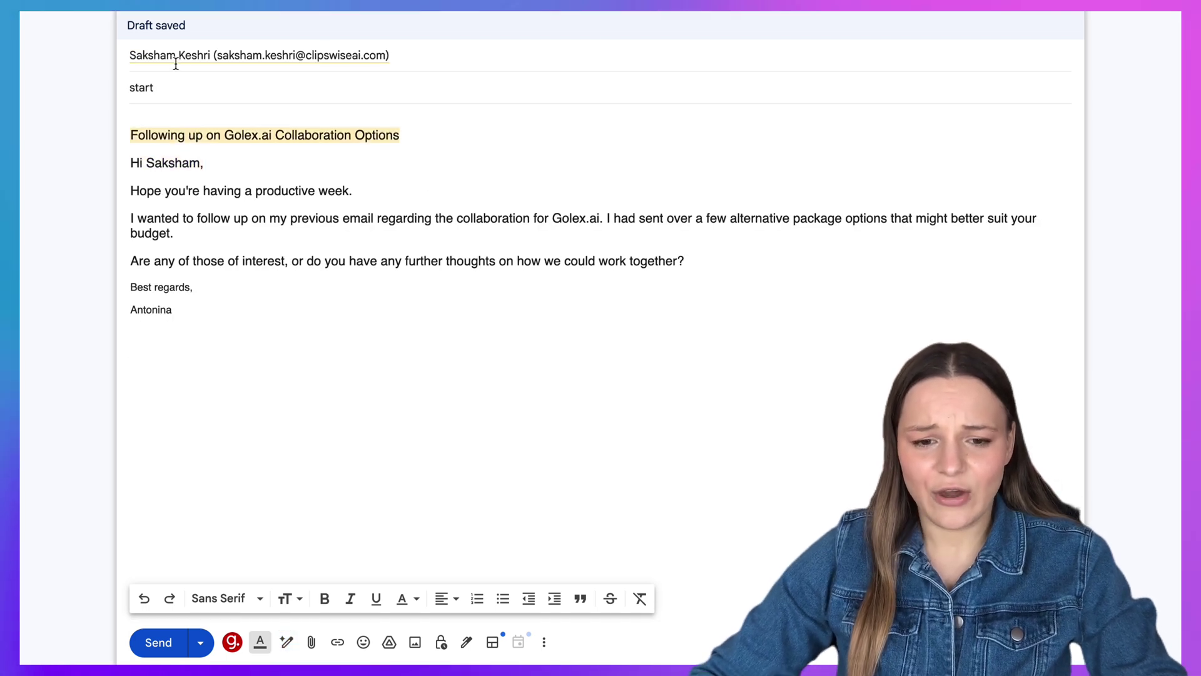
{"action": "key", "text": "BackSpace"}
{"action": "left_click", "coordinate": [175, 85]}
{"action": "type", "text": "Following up on Golex.ai Collaboration Options"}
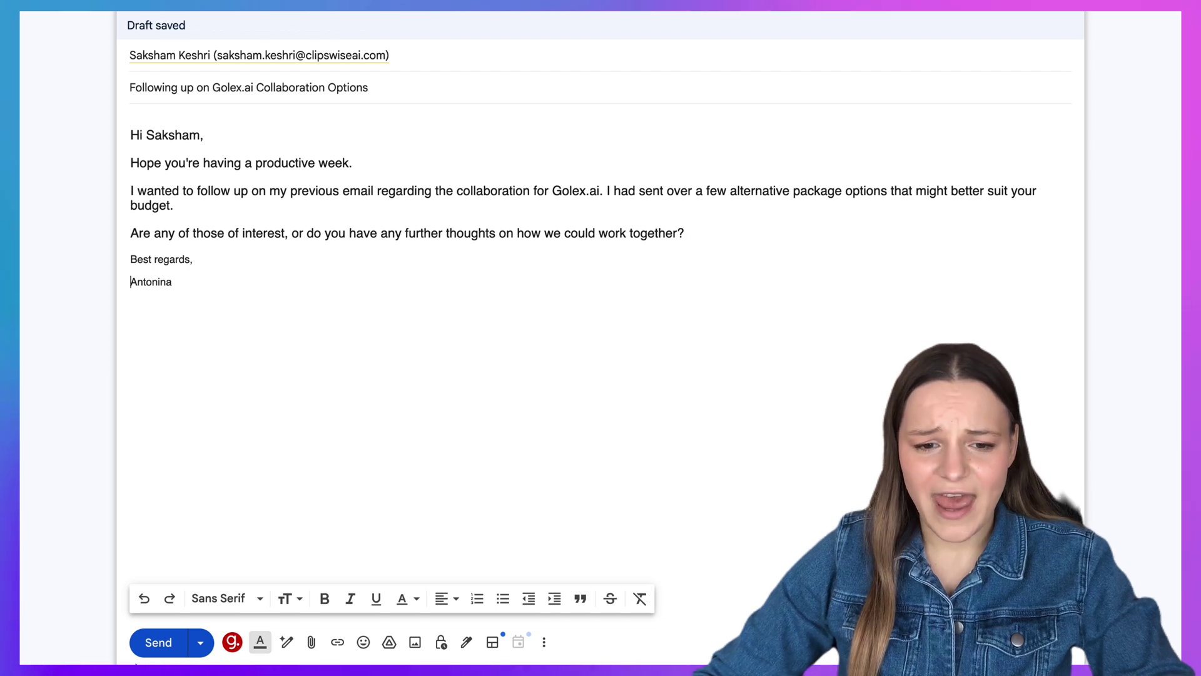
{"action": "left_click", "coordinate": [153, 654]}
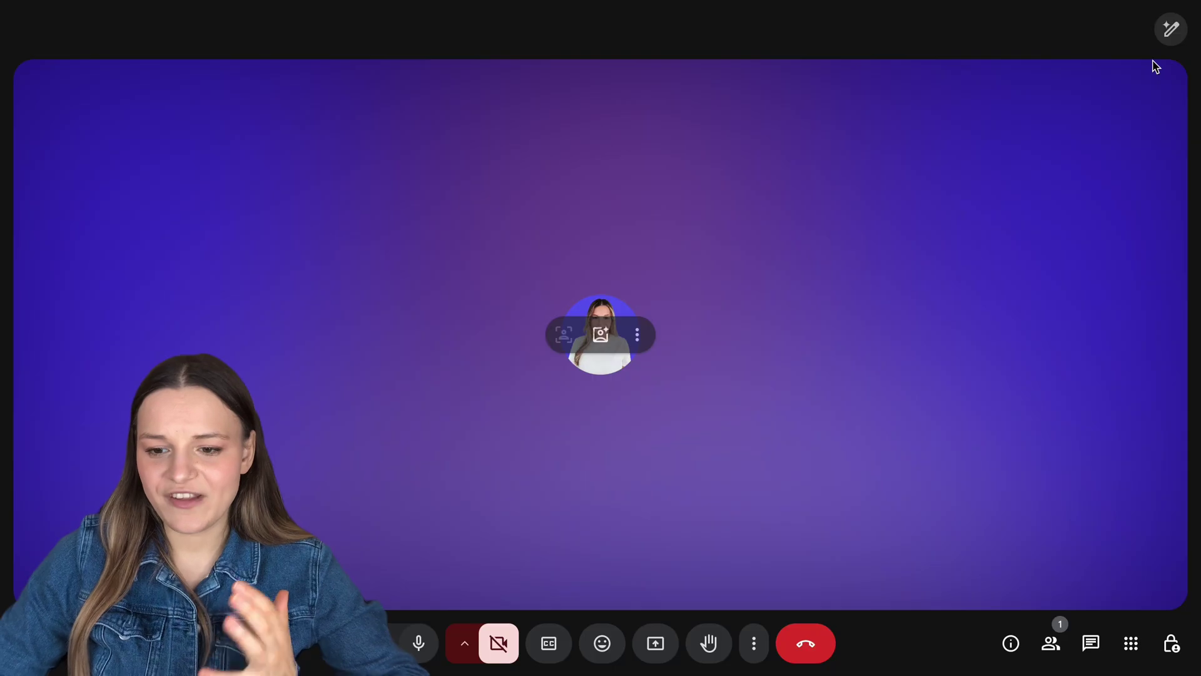
Start Gemini note-taking with transcription and view the meeting transcript in the notes doc
{"action": "left_click", "coordinate": [1167, 28]}
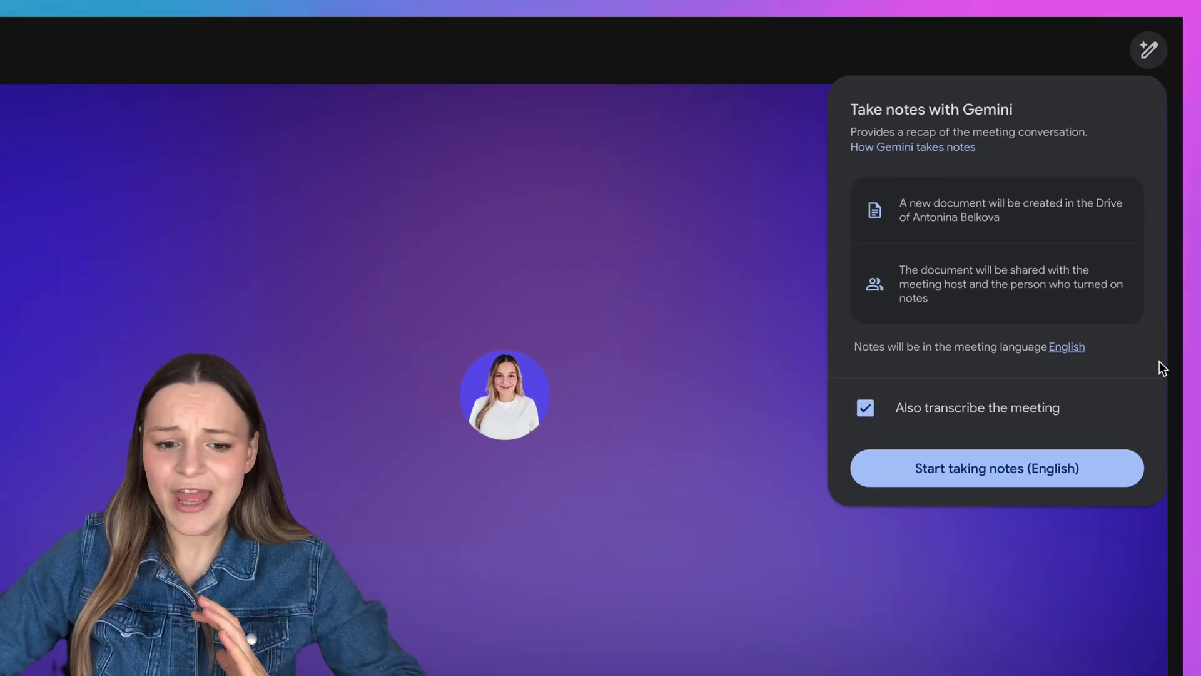
{"action": "left_click", "coordinate": [1114, 461]}
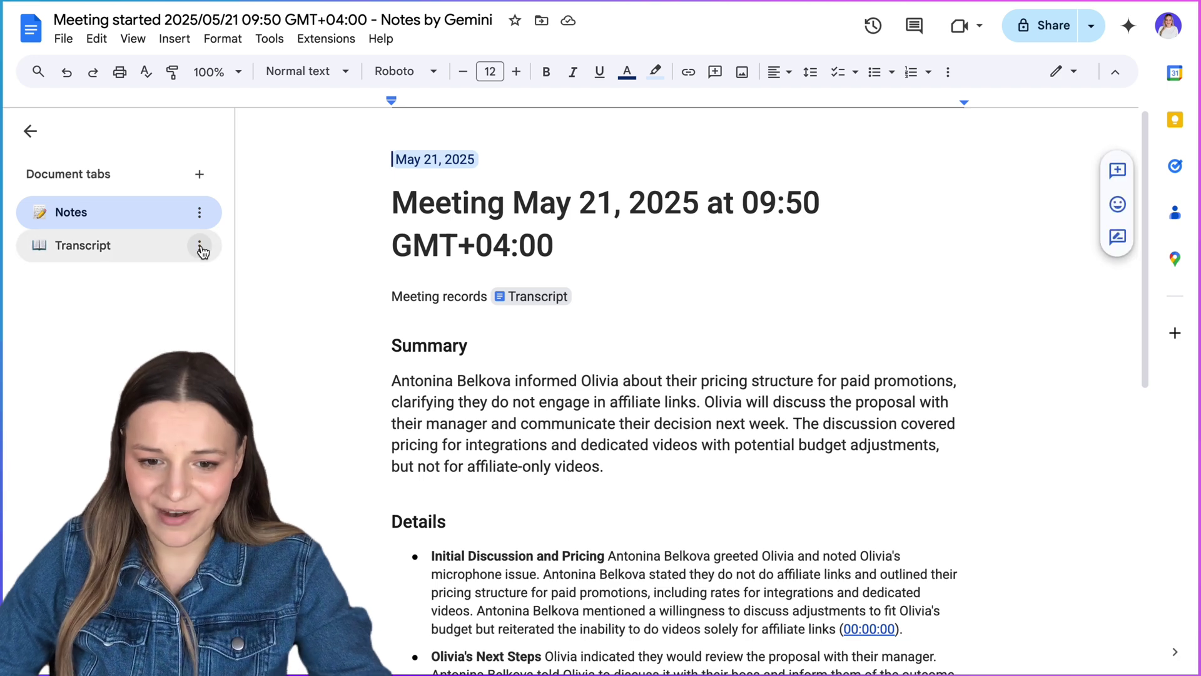
{"action": "left_click", "coordinate": [160, 256]}
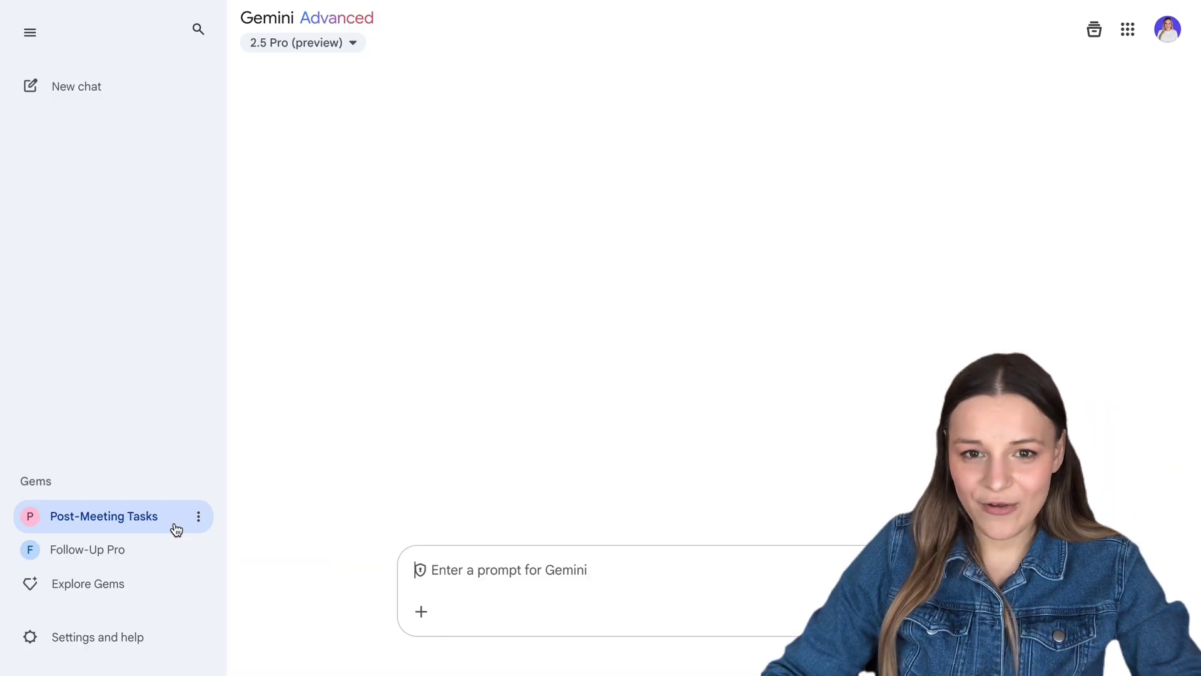
{"action": "left_click", "coordinate": [175, 527]}
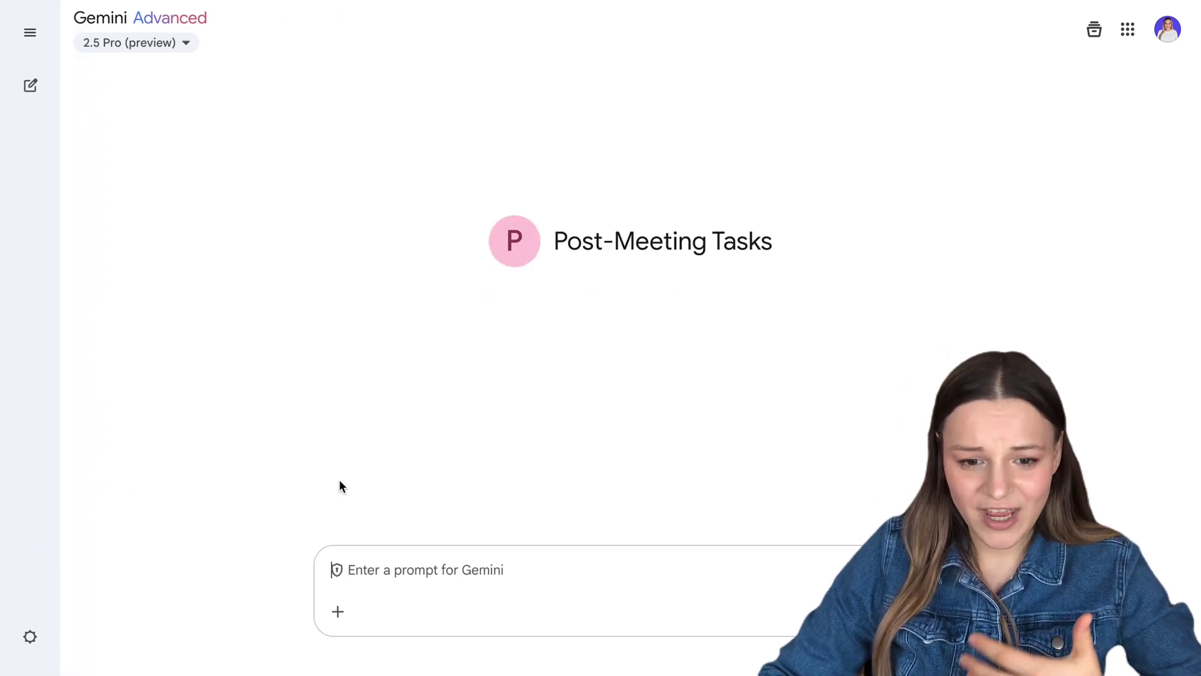
Ask Post-Meeting Tasks for the customer's tasks and review the meeting summary and both task lists
{"action": "left_click", "coordinate": [394, 585]}
{"action": "type", "text": "Tasks "}
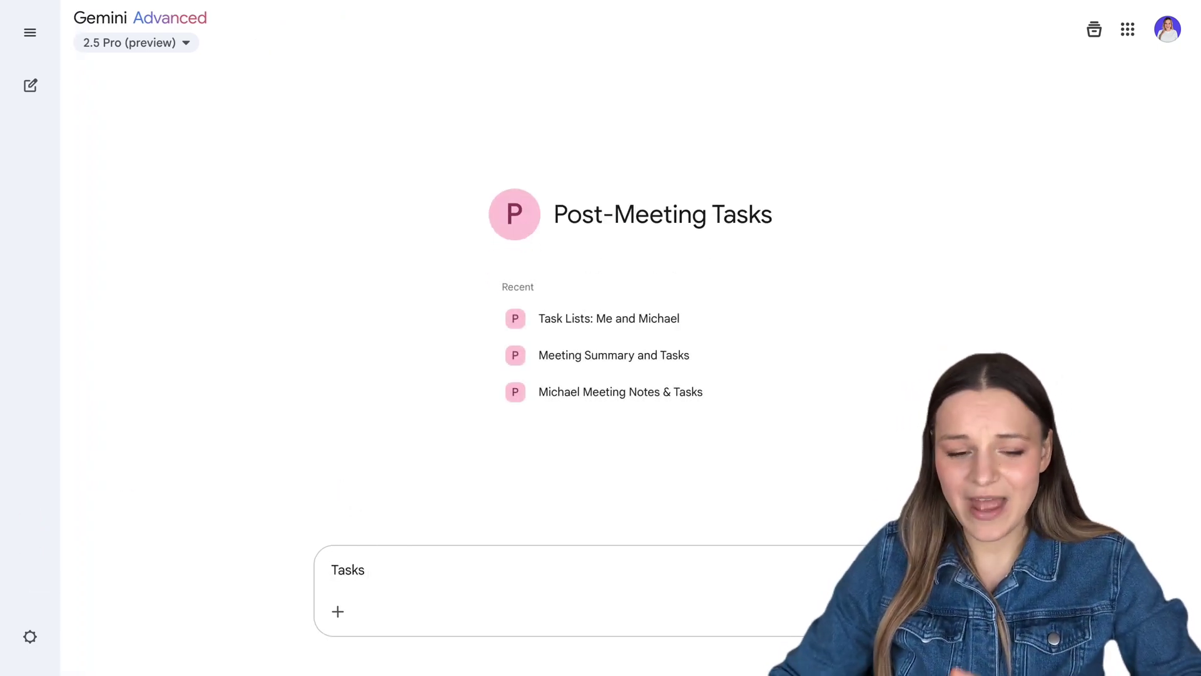
{"action": "type", "text": "Michael"}
{"action": "key", "text": "Return"}
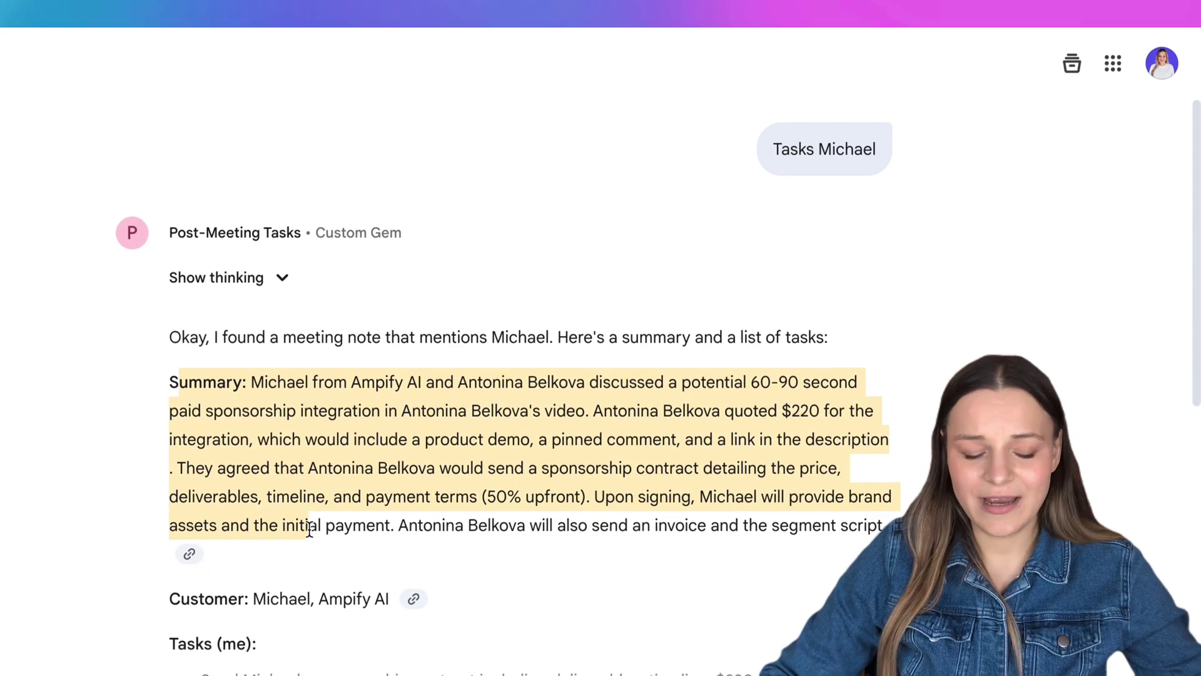
{"action": "scroll", "coordinate": [313, 532], "scroll_direction": "down", "scroll_amount": 2}
{"action": "scroll", "coordinate": [312, 535], "scroll_direction": "down", "scroll_amount": 5}
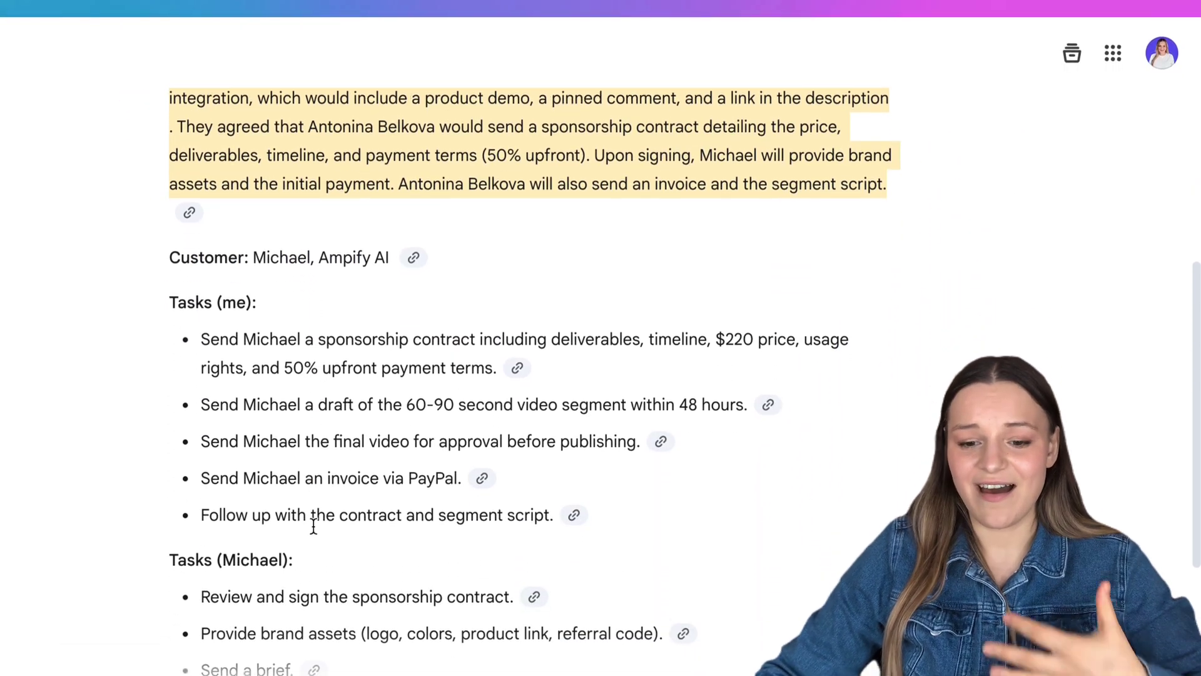
{"action": "scroll", "coordinate": [314, 520], "scroll_direction": "down", "scroll_amount": 1}
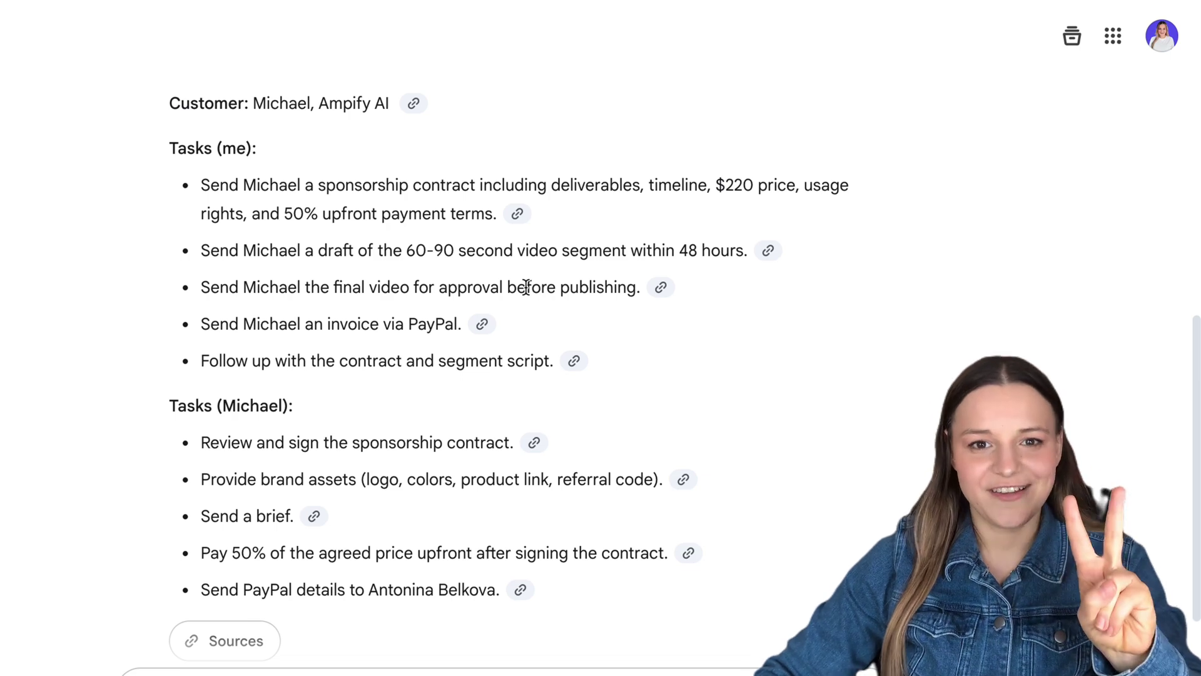
{"action": "scroll", "coordinate": [524, 523], "scroll_direction": "down", "scroll_amount": 2}
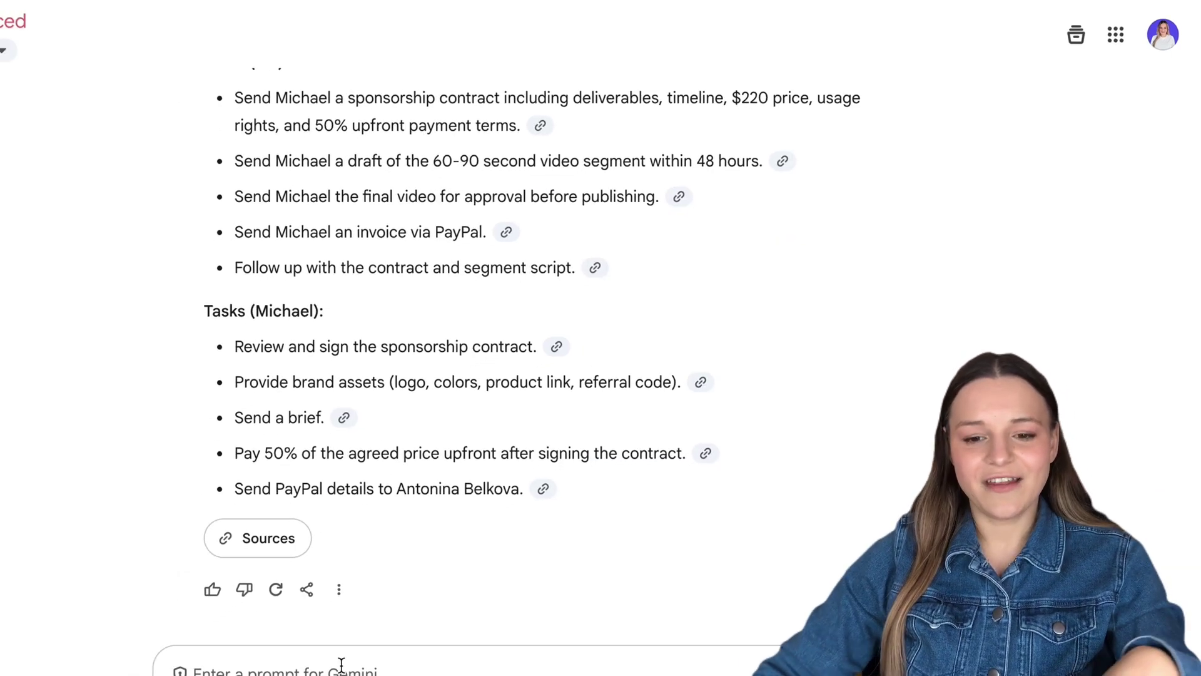
{"action": "left_click", "coordinate": [341, 664]}
Ask the gem to 'add' the tasks and confirm 'yes' to create all five in Google Tasks
{"action": "type", "text": "add"}
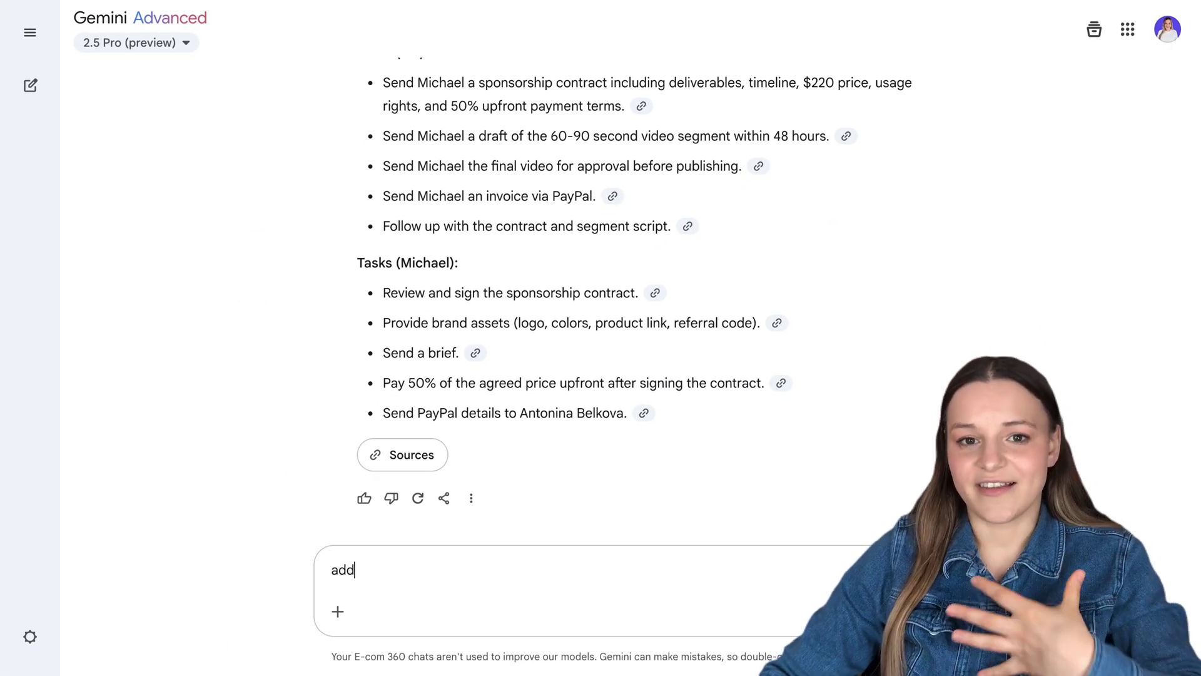
{"action": "key", "text": "Return"}
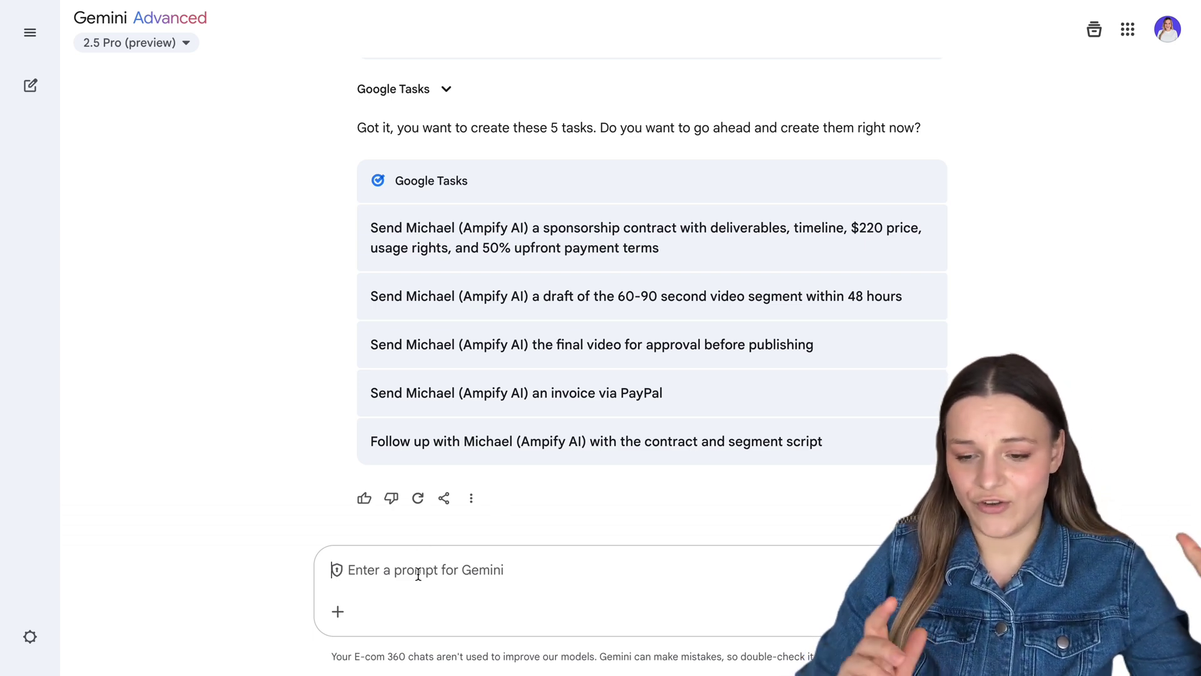
{"action": "type", "text": "yes"}
{"action": "key", "text": "Return"}
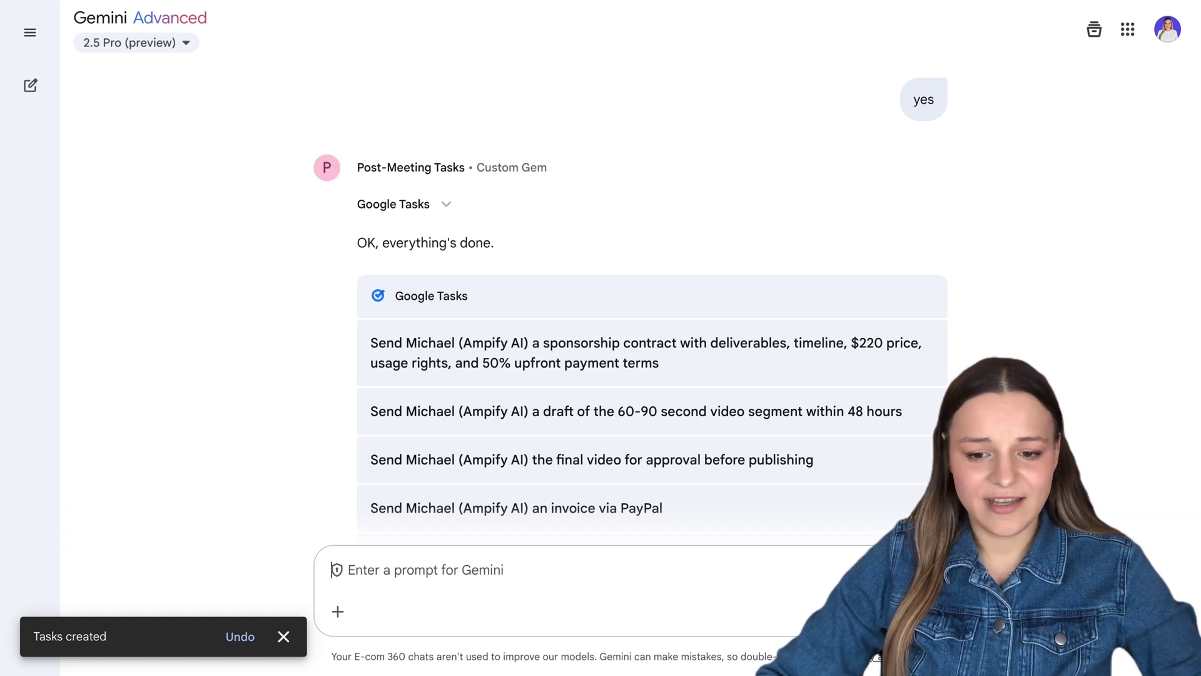
{"action": "scroll", "coordinate": [279, 457], "scroll_direction": "down", "scroll_amount": 2}
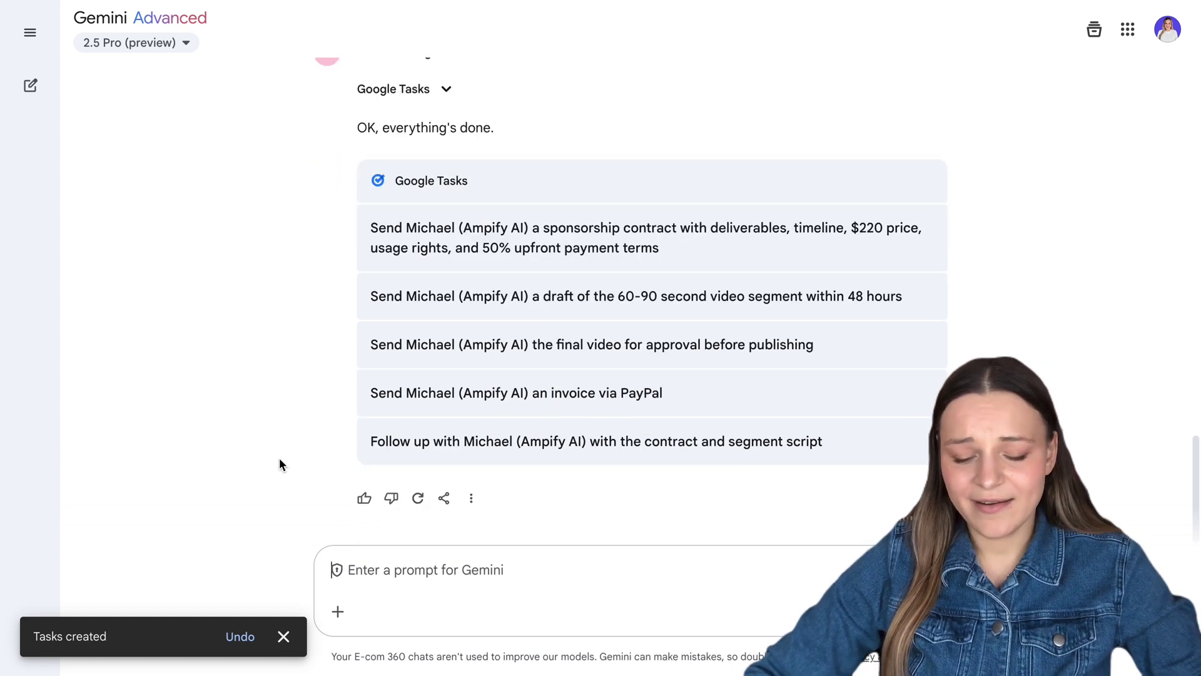
Send 'follow up' to the Post-Meeting Tasks gem to draft the customer follow-up
{"action": "type", "text": "follow "}
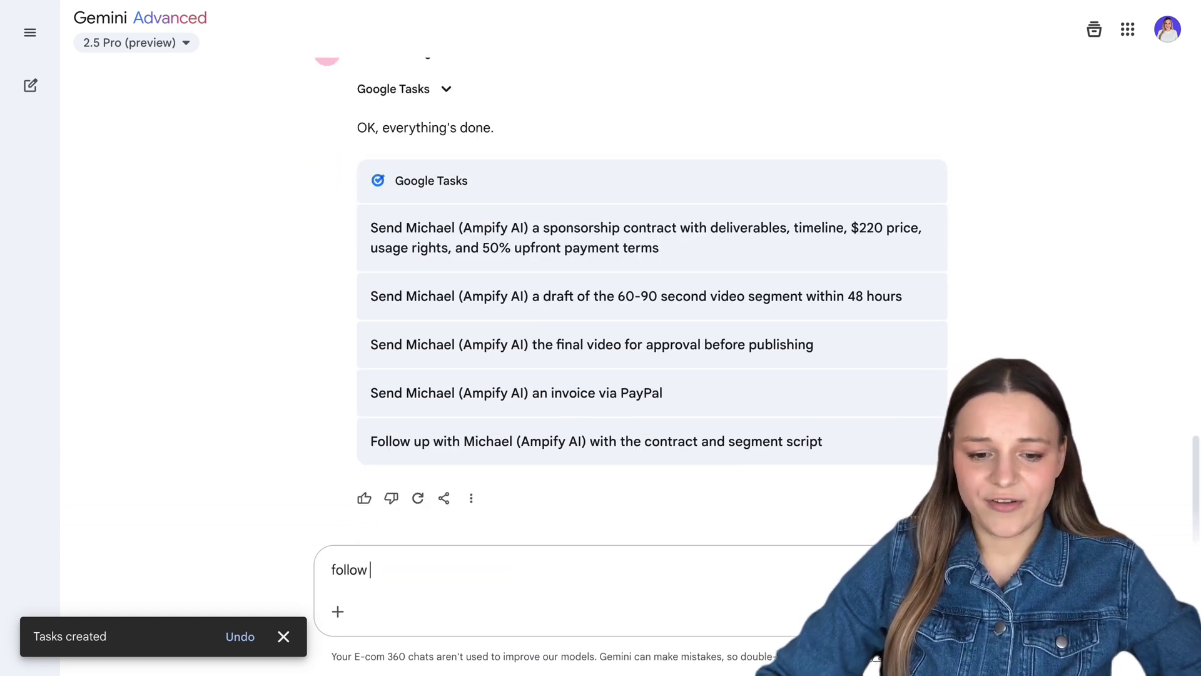
{"action": "type", "text": "up"}
{"action": "key", "text": "Return"}
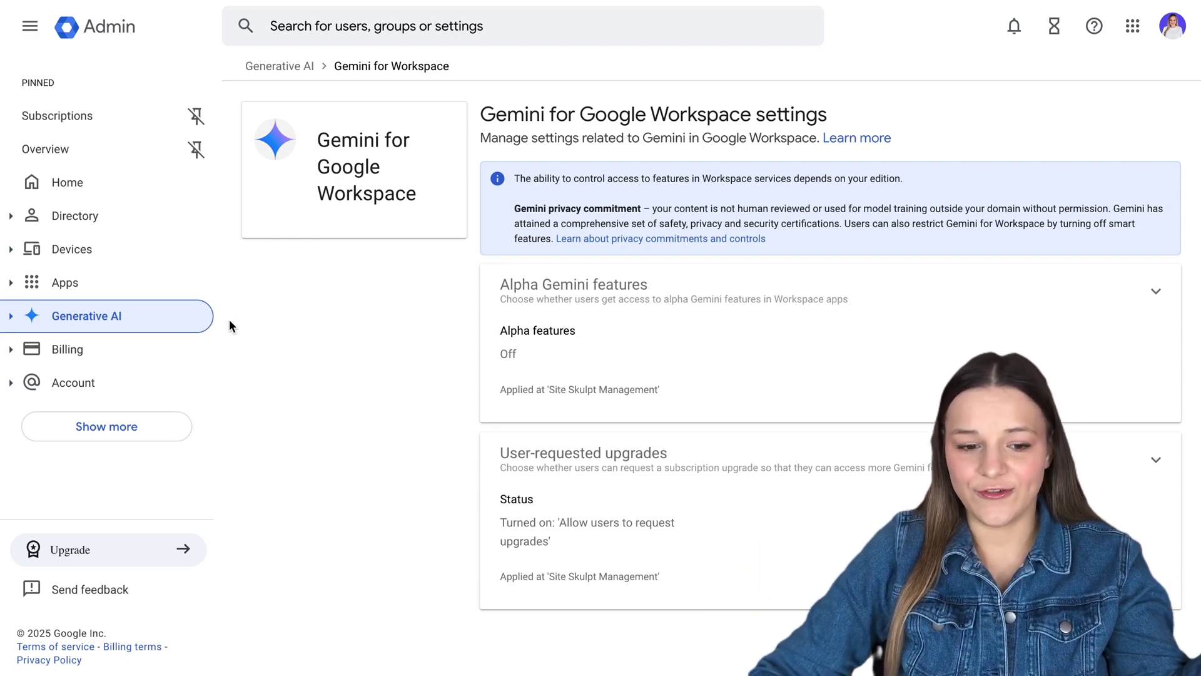
In Admin console, go to Generative AI > Gemini app and edit its Workspace apps access setting
{"action": "left_click", "coordinate": [78, 330]}
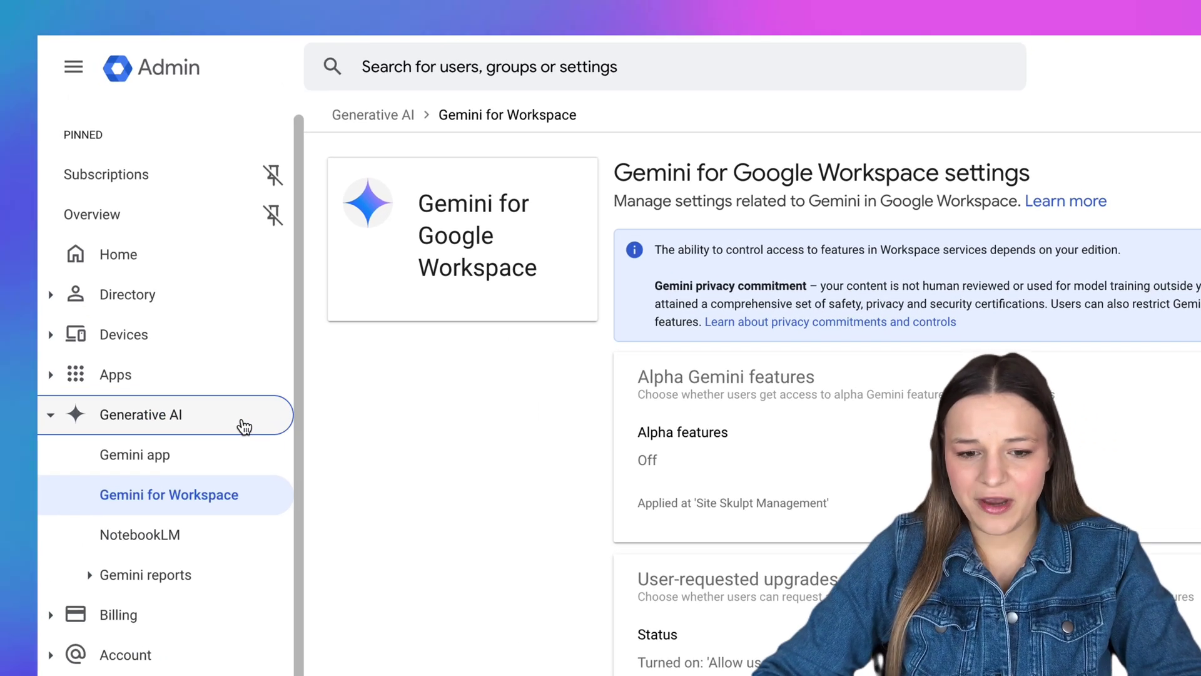
{"action": "left_click", "coordinate": [241, 446]}
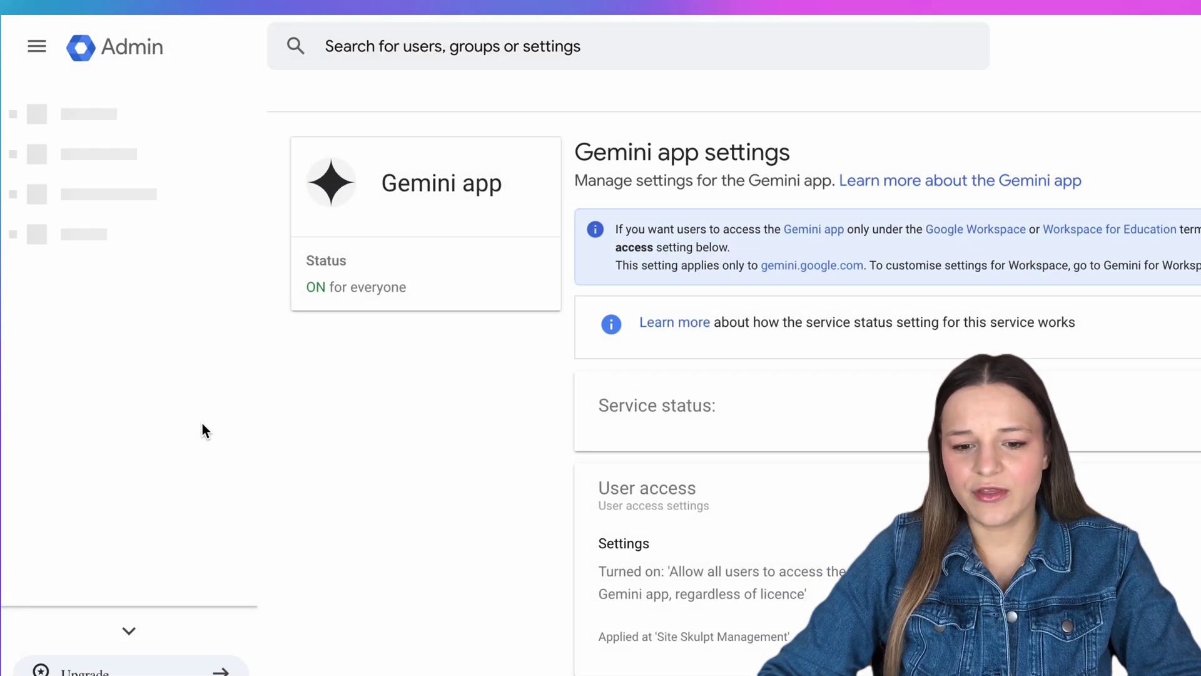
{"action": "scroll", "coordinate": [720, 338], "scroll_direction": "down", "scroll_amount": 3}
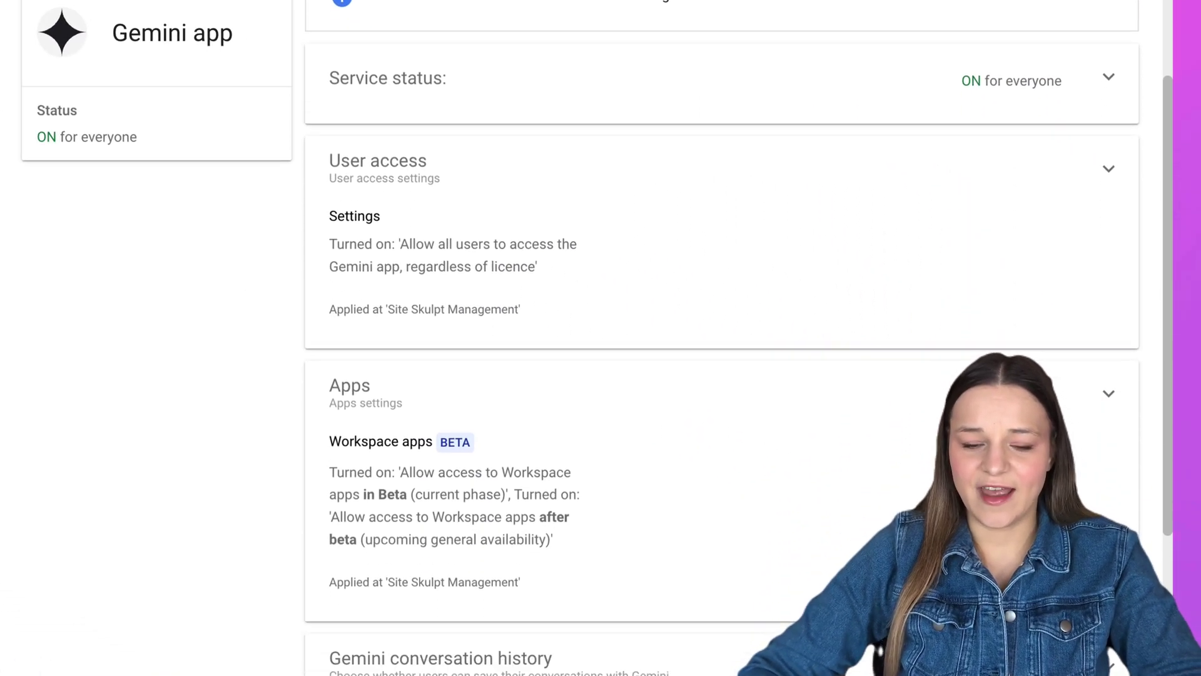
{"action": "scroll", "coordinate": [719, 338], "scroll_direction": "down", "scroll_amount": 1}
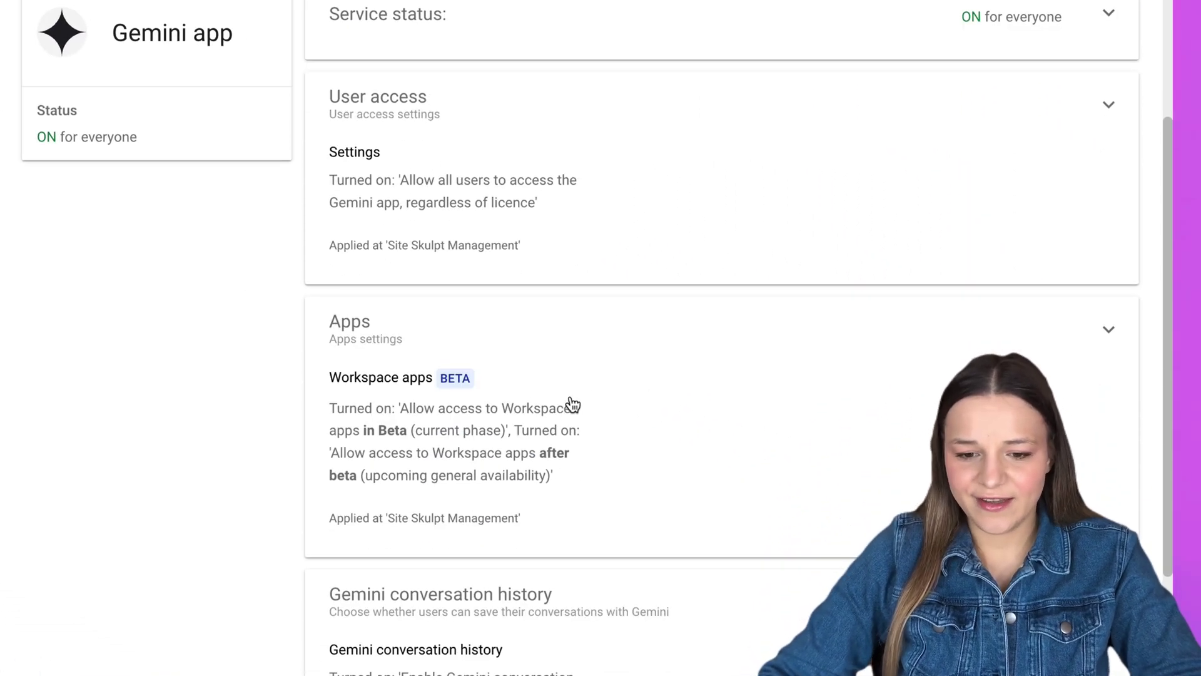
{"action": "left_click", "coordinate": [471, 393]}
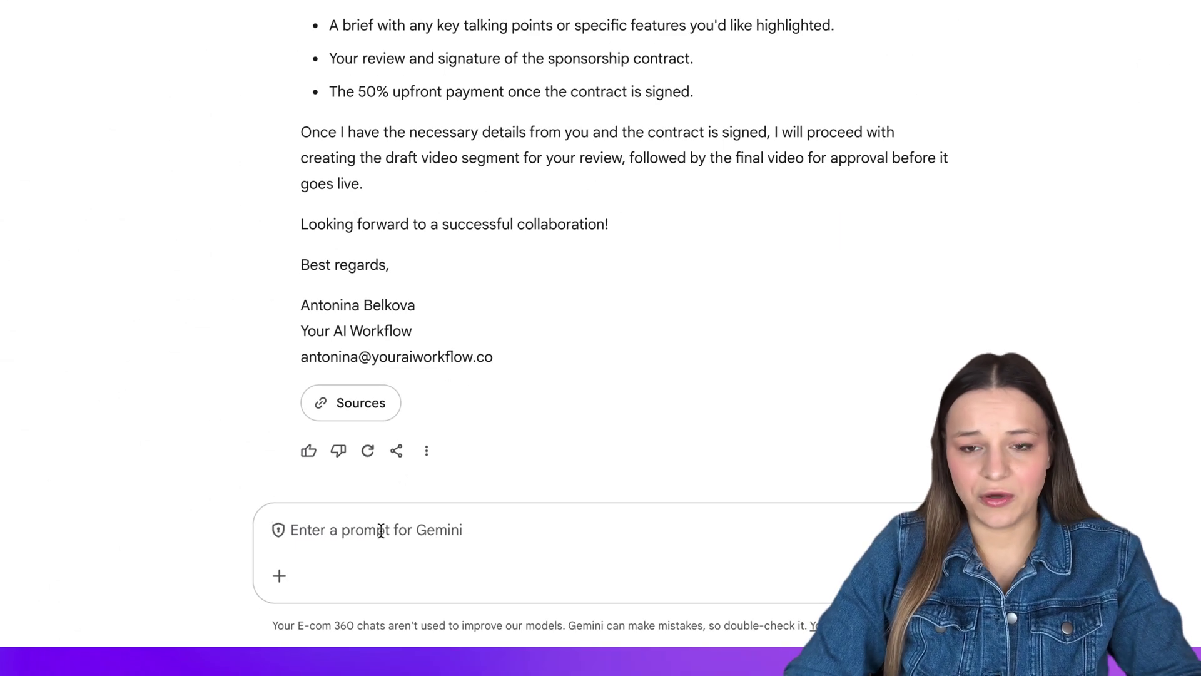
Dismiss the @ Workspace app list and go to Explore Gems to view all gems
{"action": "type", "text": "@"}
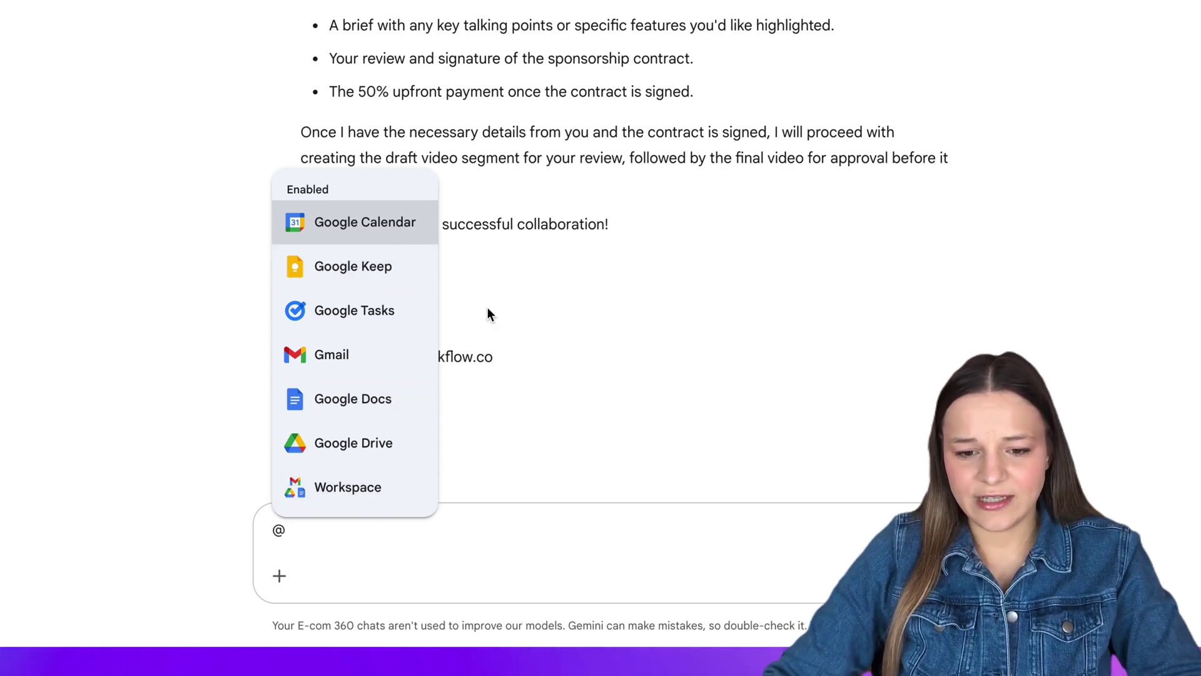
{"action": "key", "text": "Escape"}
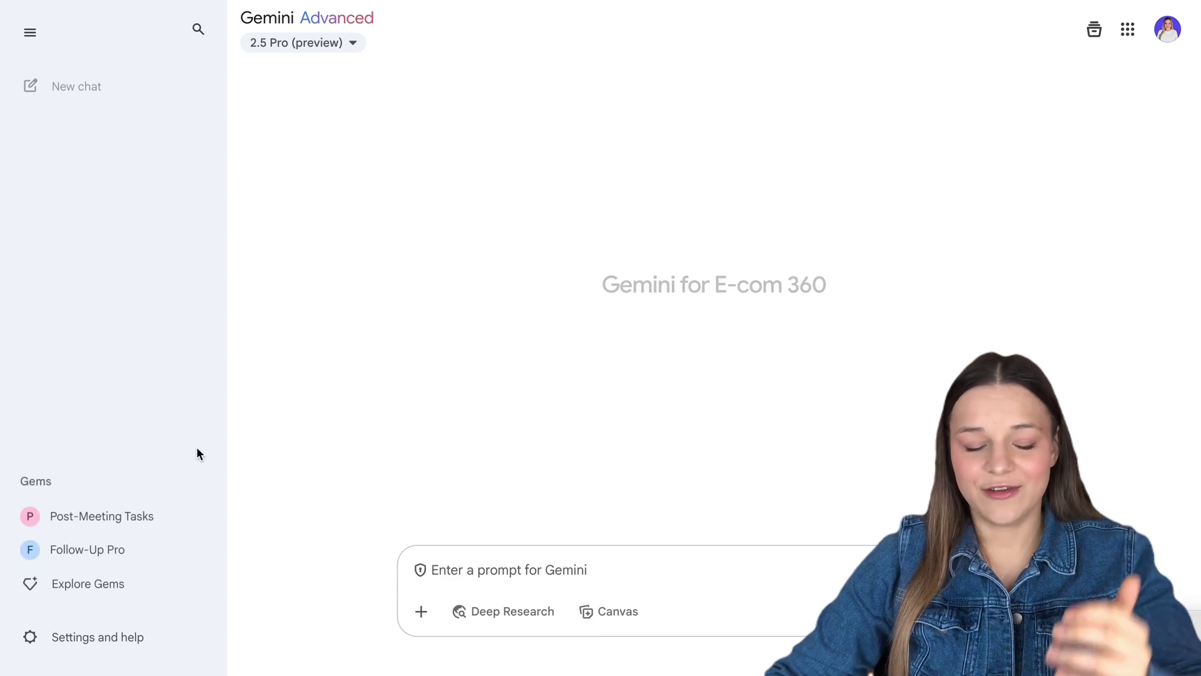
{"action": "left_click", "coordinate": [186, 588]}
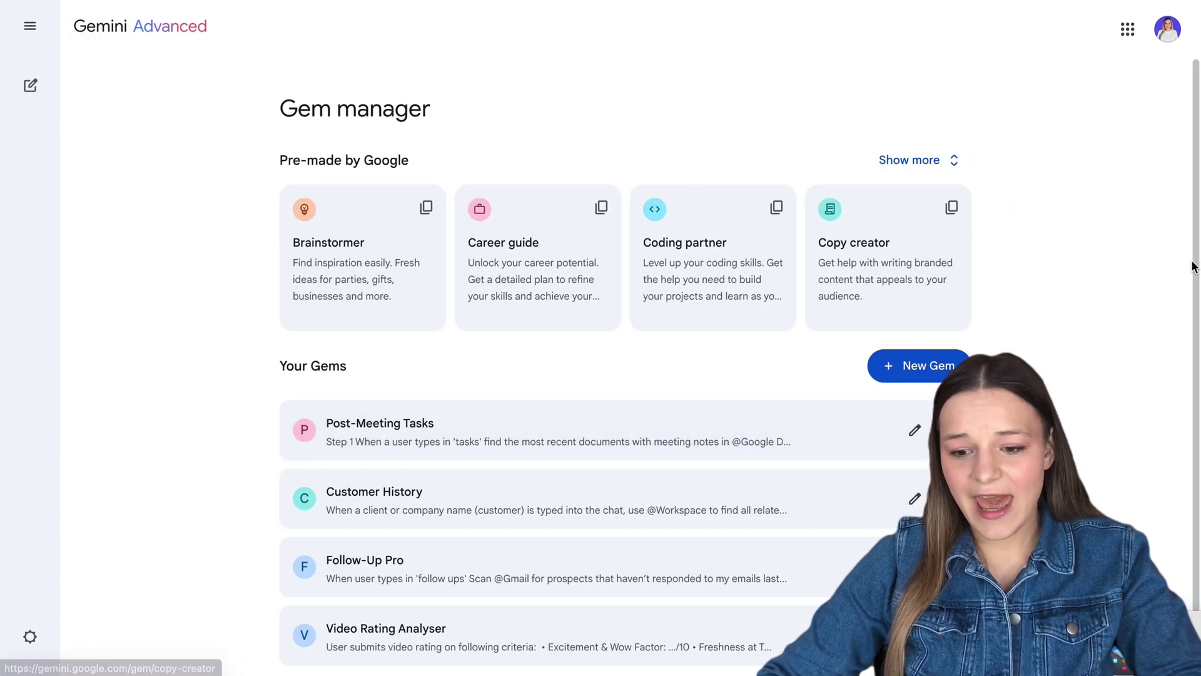
Start a new gem and name it Workspace App 1
{"action": "left_click", "coordinate": [956, 365]}
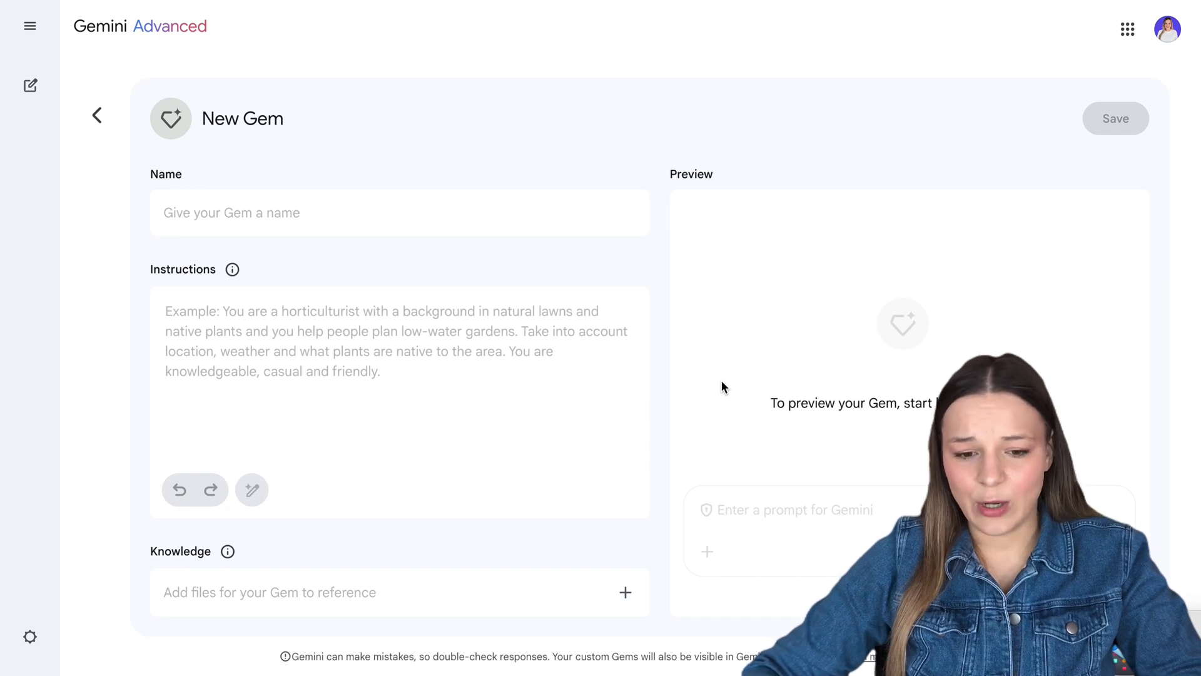
{"action": "left_click", "coordinate": [459, 209]}
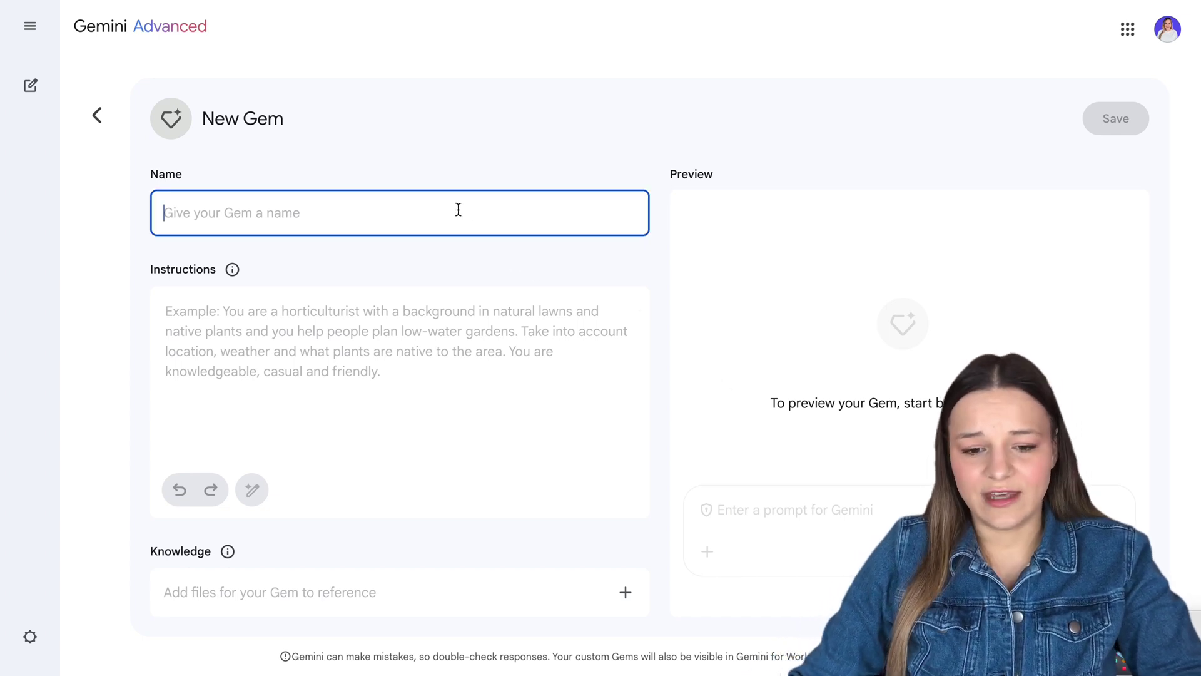
{"action": "type", "text": "Workspace App 1"}
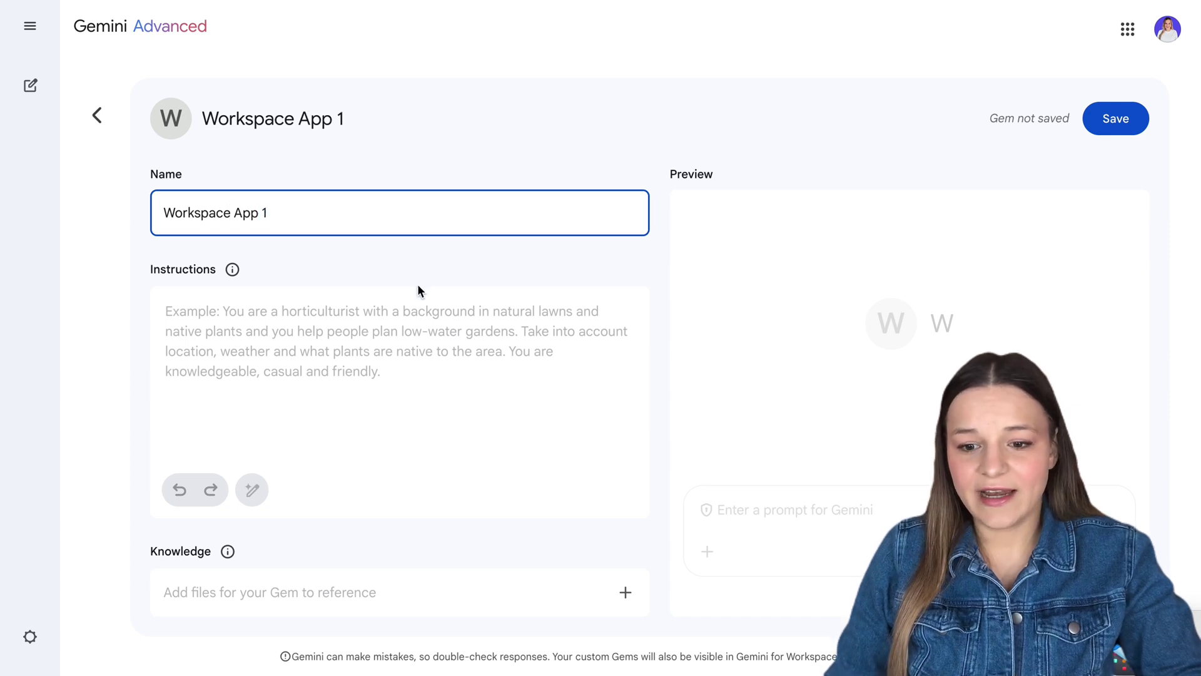
{"action": "left_click", "coordinate": [399, 313]}
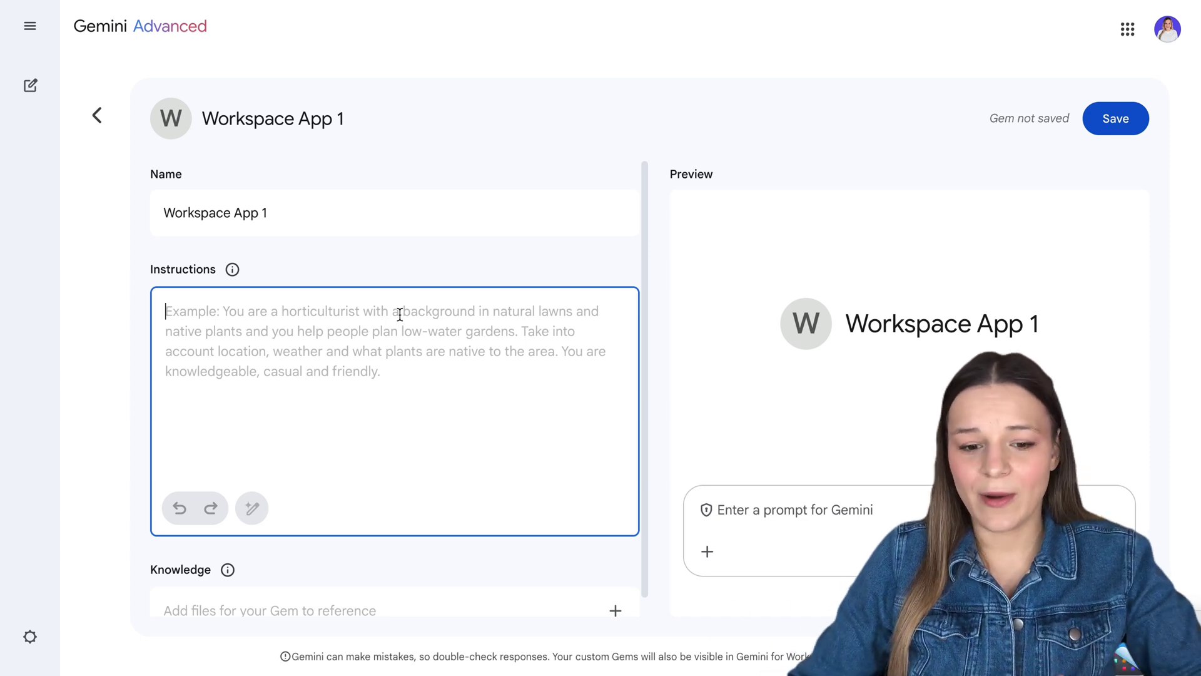
{"action": "scroll", "coordinate": [400, 314], "scroll_direction": "down", "scroll_amount": 1}
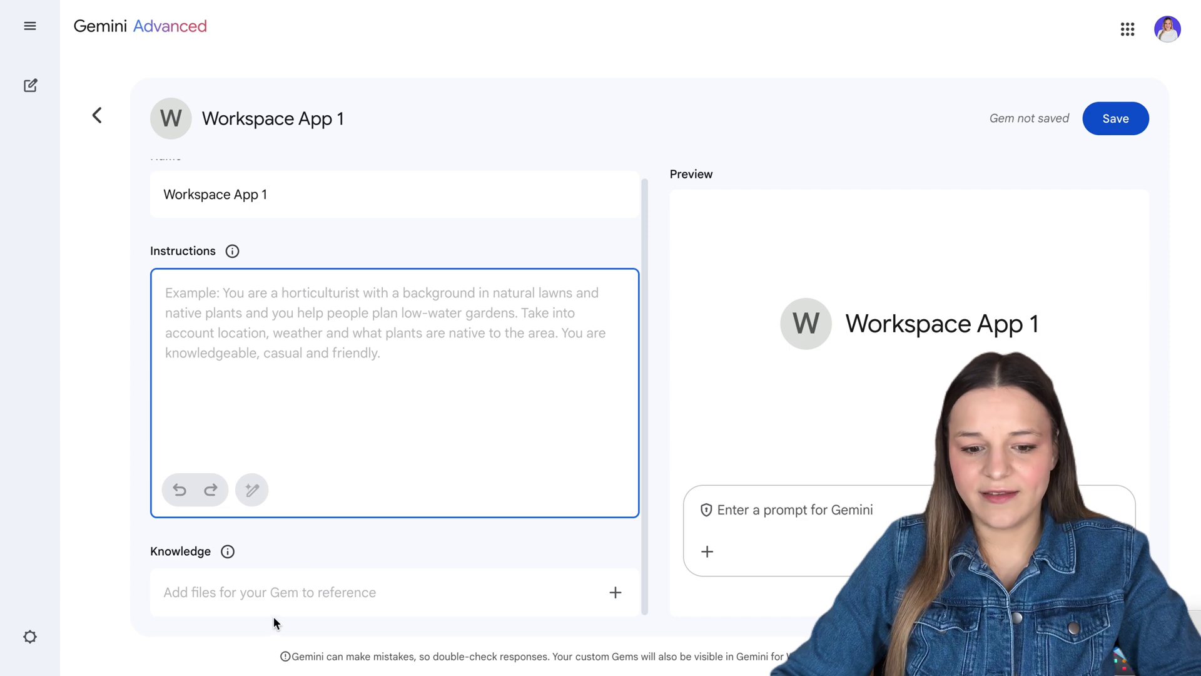
{"action": "left_click", "coordinate": [345, 595]}
{"action": "left_click", "coordinate": [340, 392]}
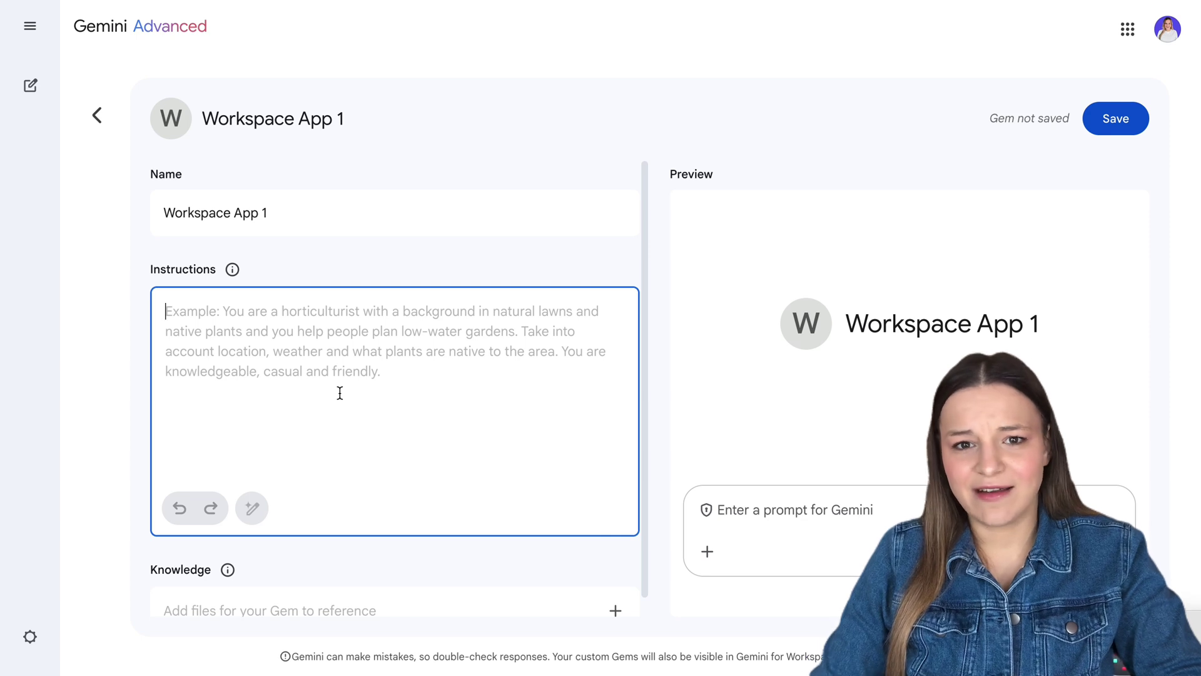
{"action": "type", "text": "@"}
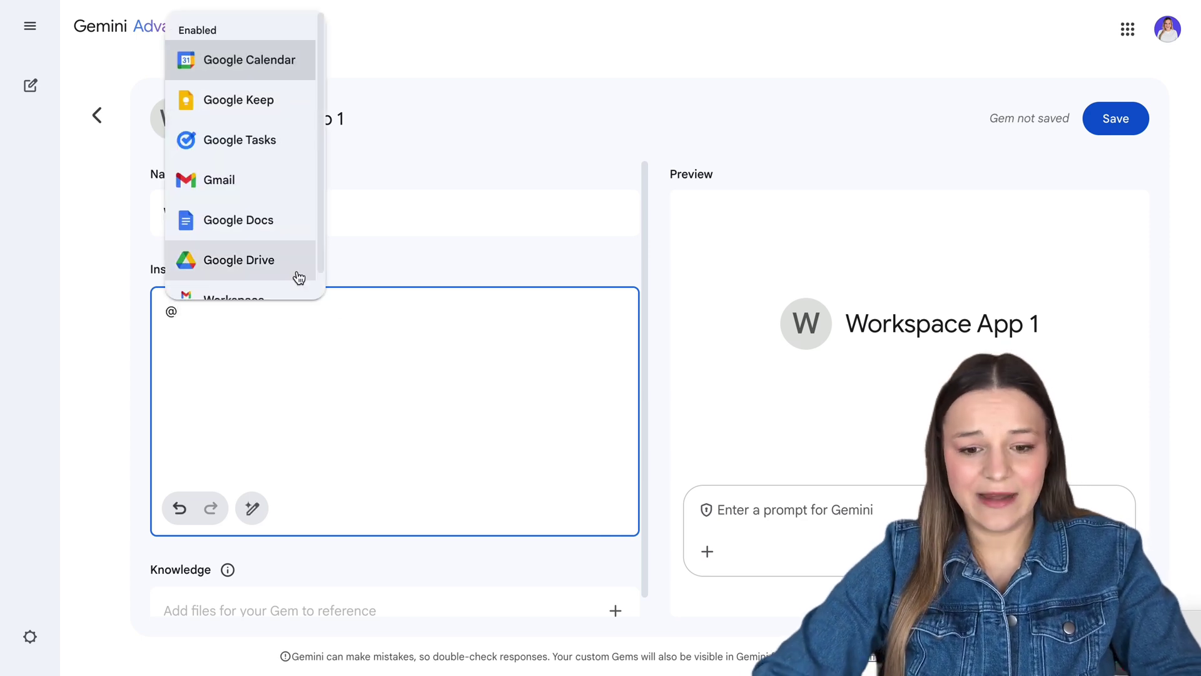
{"action": "left_click", "coordinate": [290, 296]}
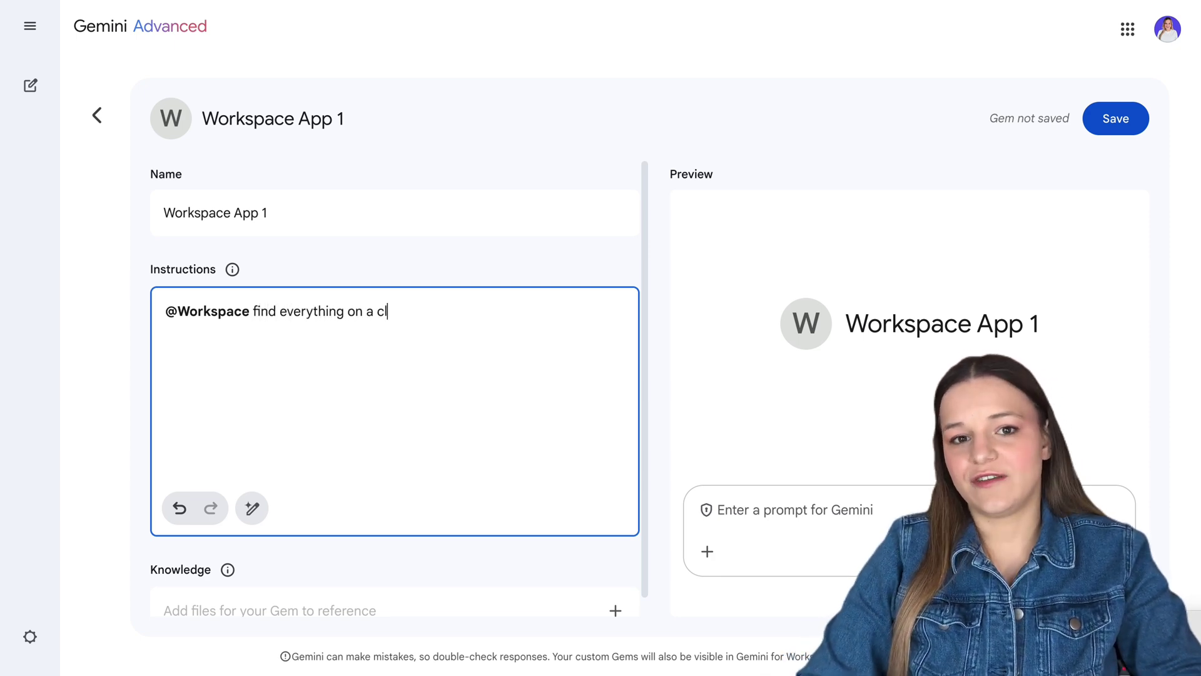
{"action": "type", "text": "ient"}
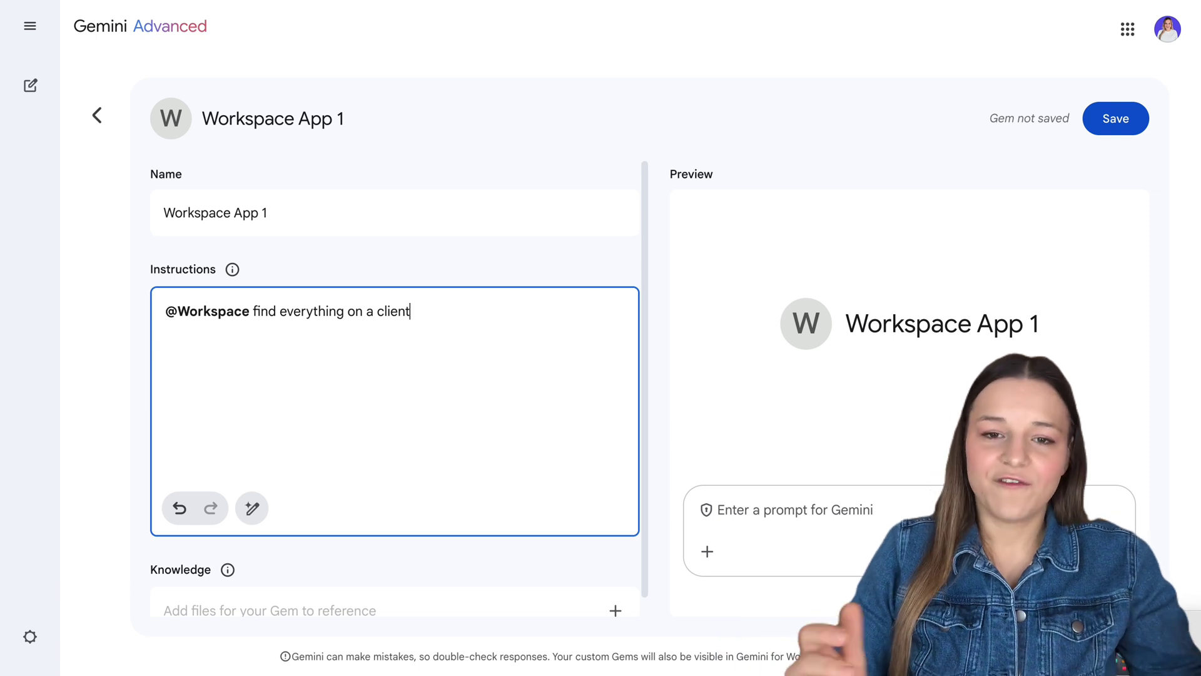
{"action": "left_click", "coordinate": [588, 579]}
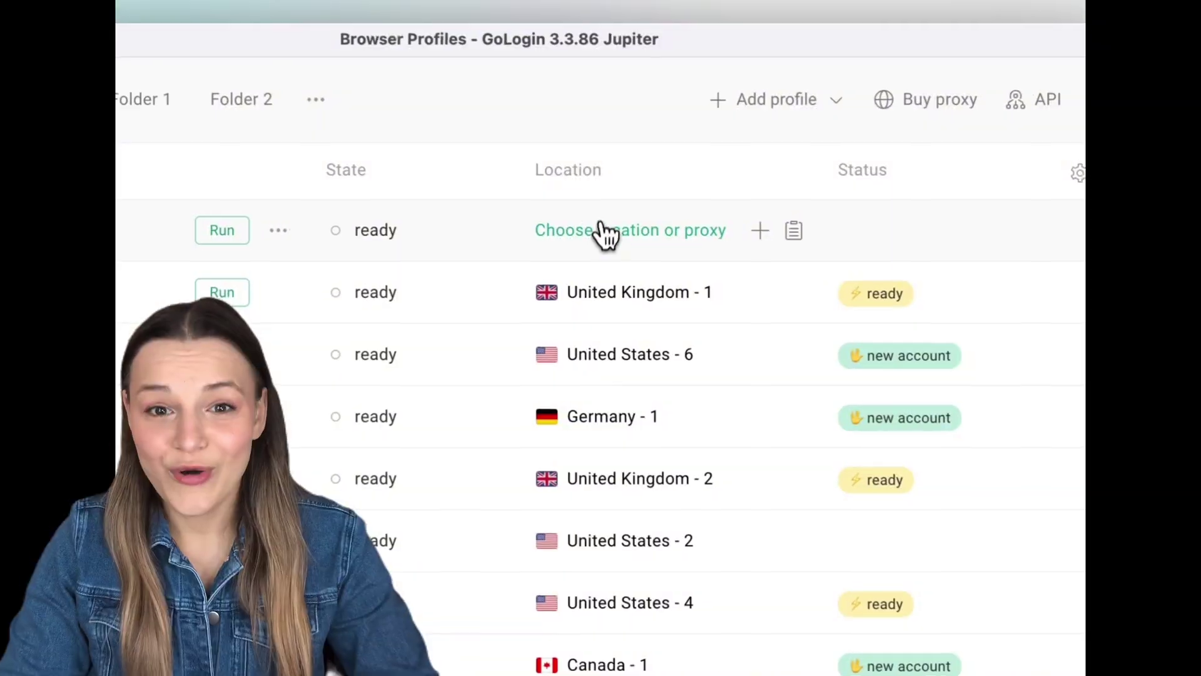
Connect the top GoLogin profile to a United States proxy and launch it
{"action": "left_click", "coordinate": [601, 236]}
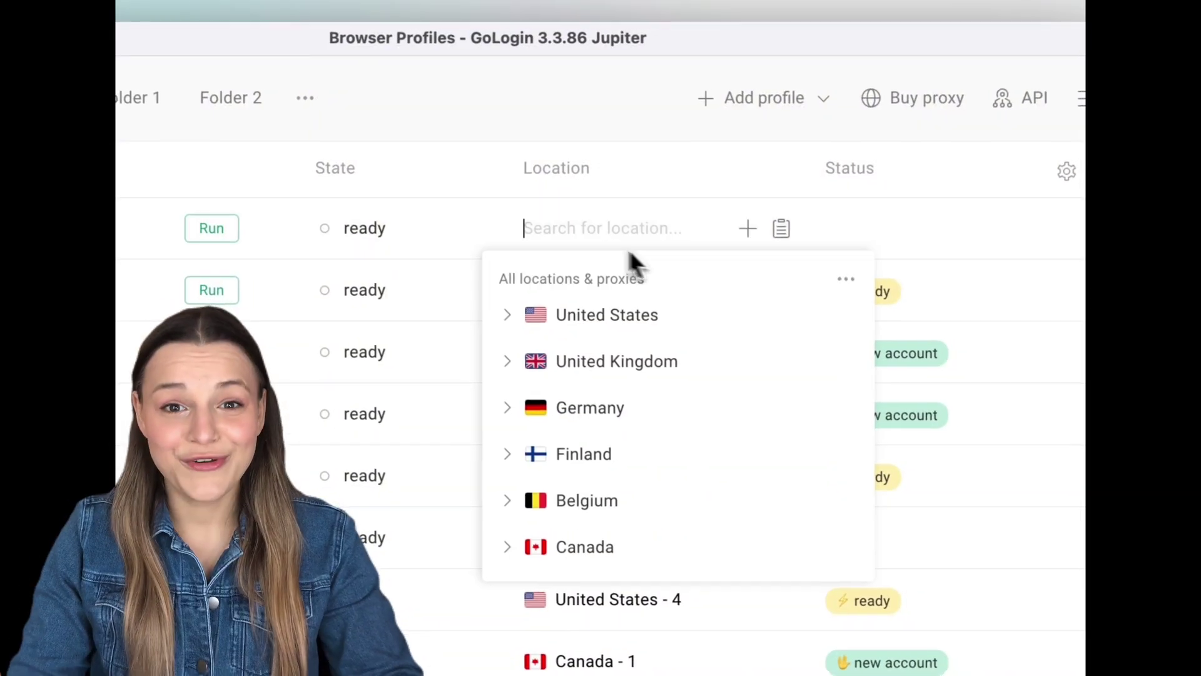
{"action": "left_click", "coordinate": [686, 329]}
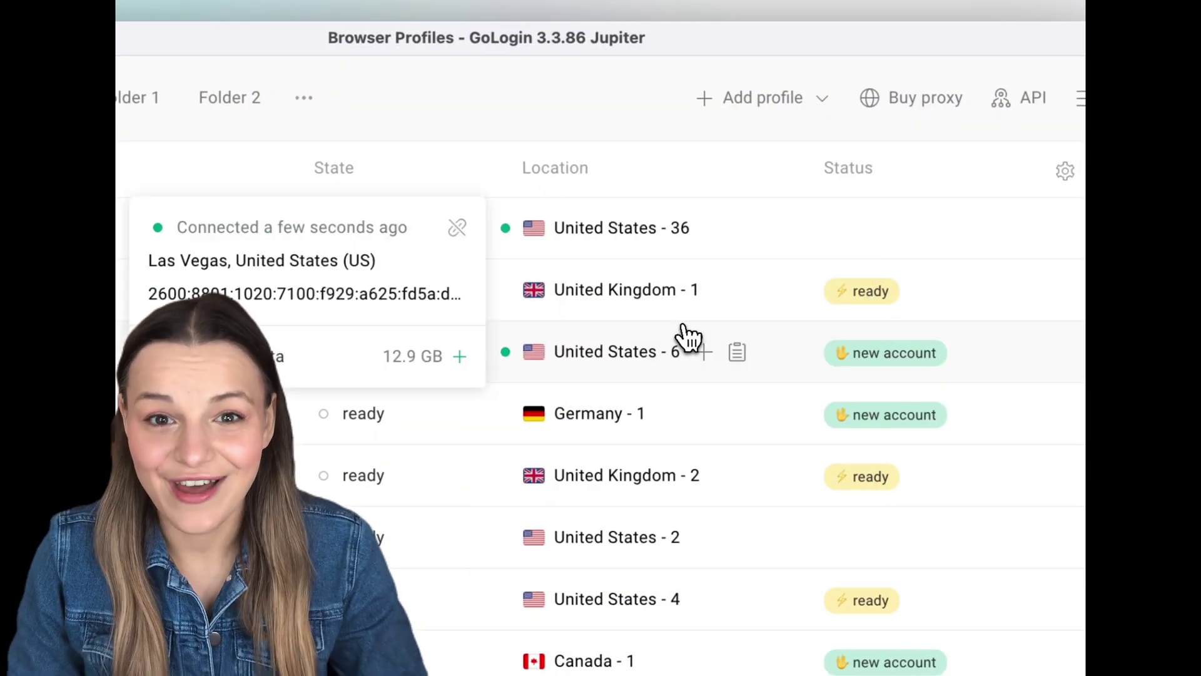
{"action": "left_click", "coordinate": [430, 225]}
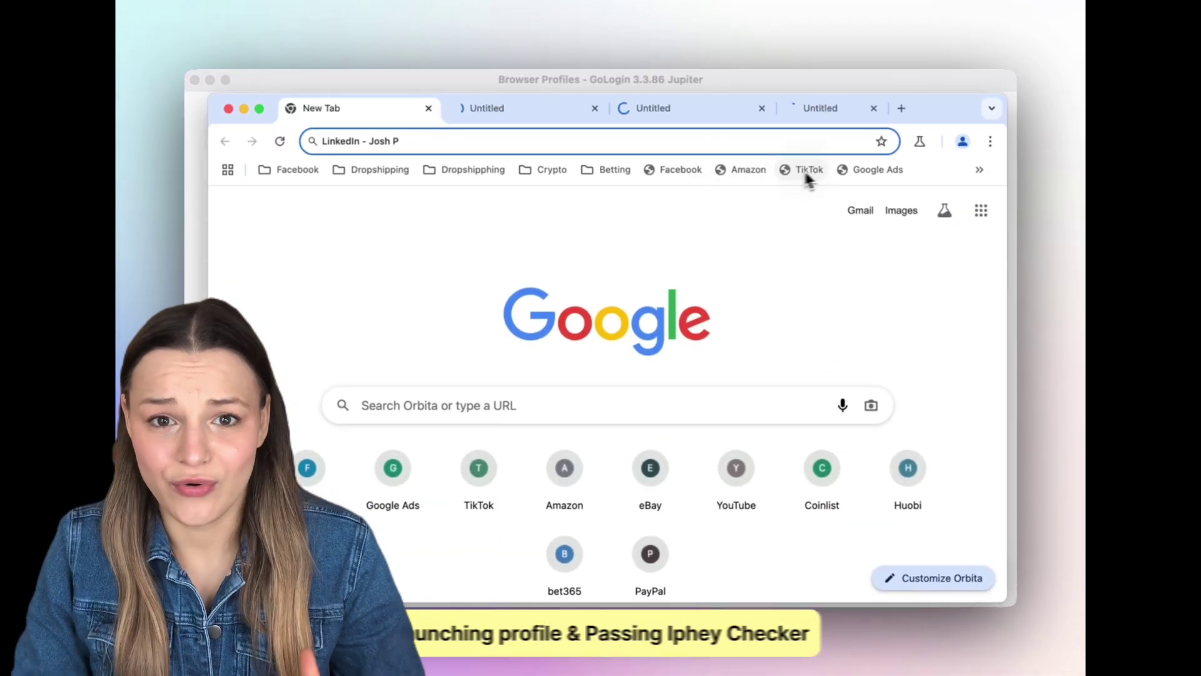
Run the iphey.com browser check and load Google's Whisk page in the profile browser
{"action": "left_click", "coordinate": [988, 171]}
{"action": "left_click", "coordinate": [965, 198]}
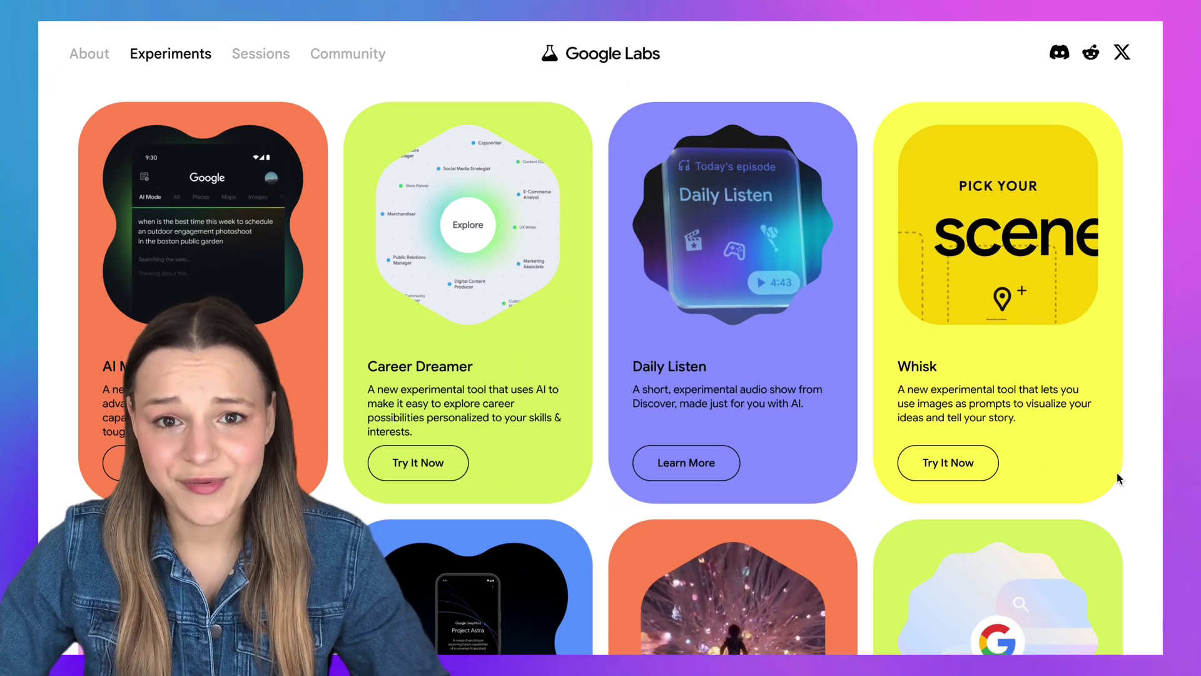
{"action": "left_click", "coordinate": [948, 462]}
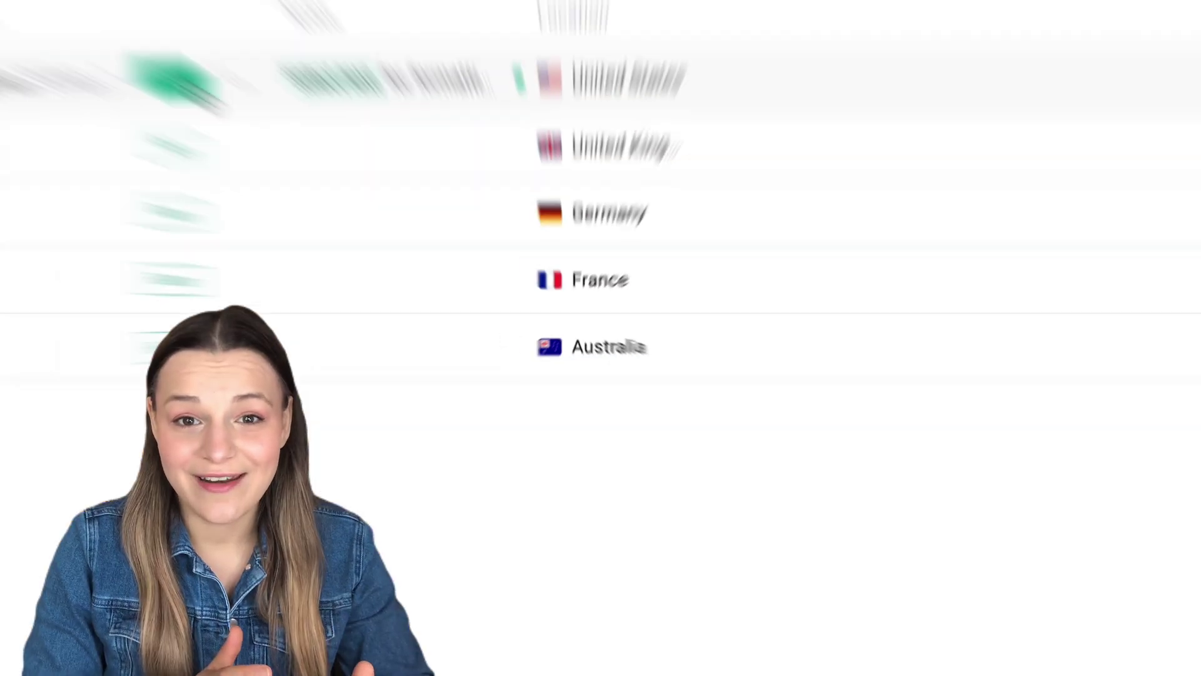
{"action": "left_click", "coordinate": [194, 84]}
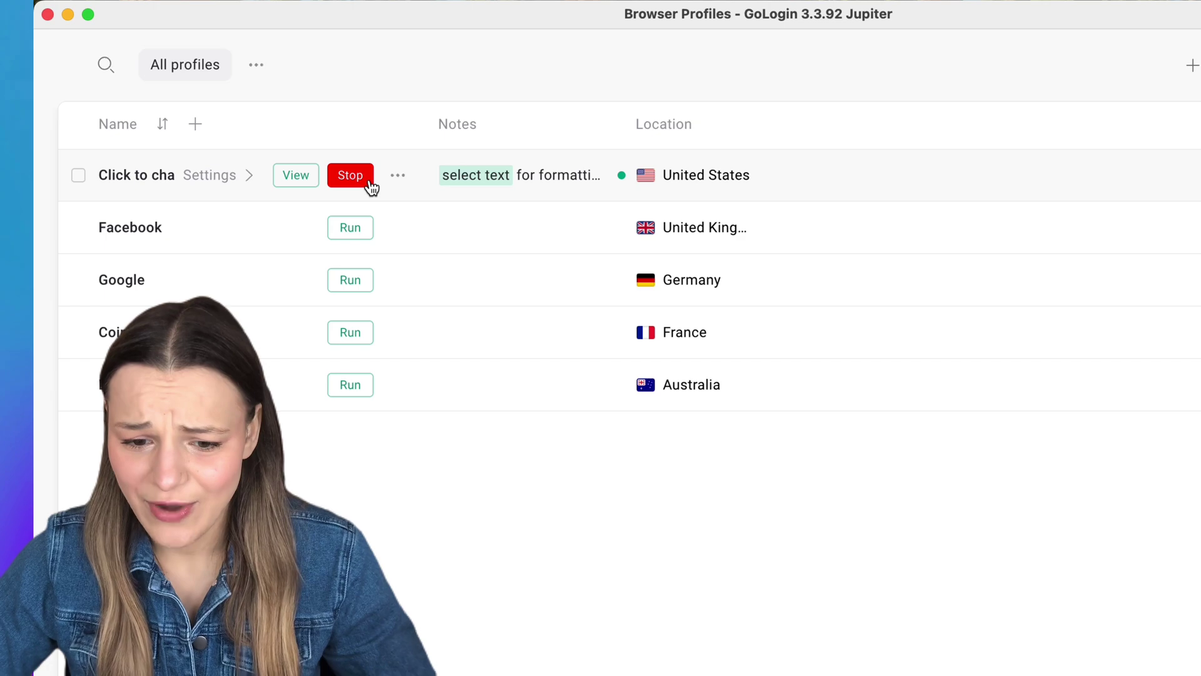
{"action": "left_click", "coordinate": [296, 175]}
{"action": "left_click", "coordinate": [410, 30]}
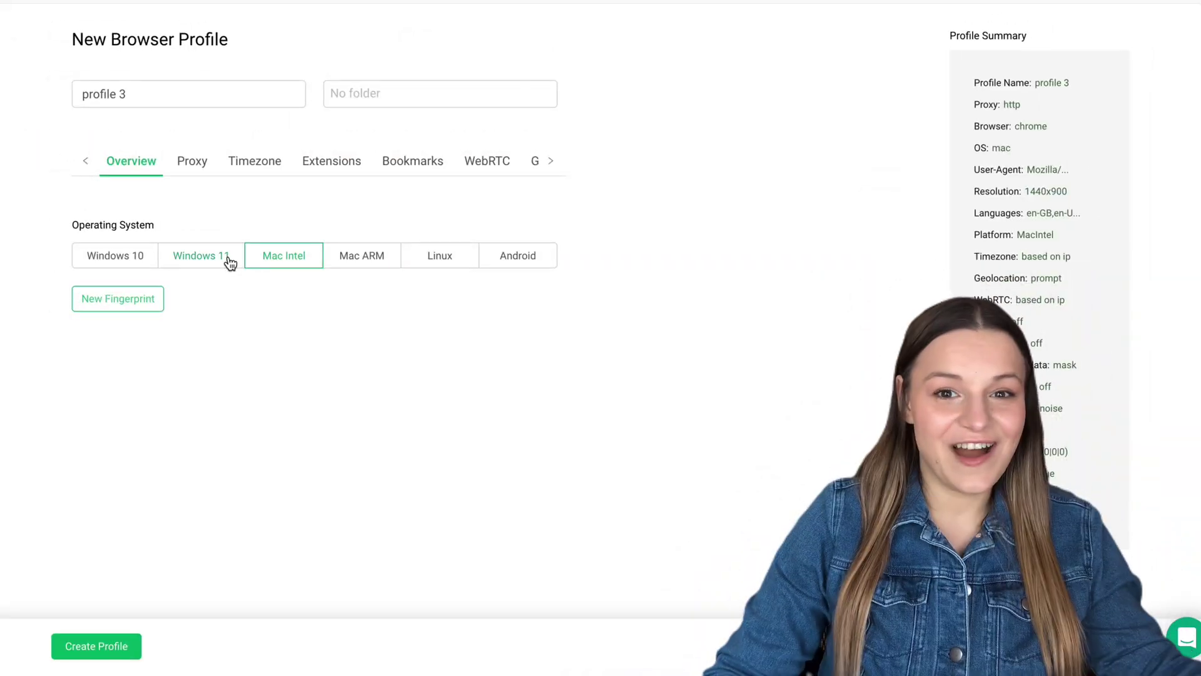
Set the new profile's OS to Windows 11 and its proxy country to United Kingdom
{"action": "left_click", "coordinate": [231, 258]}
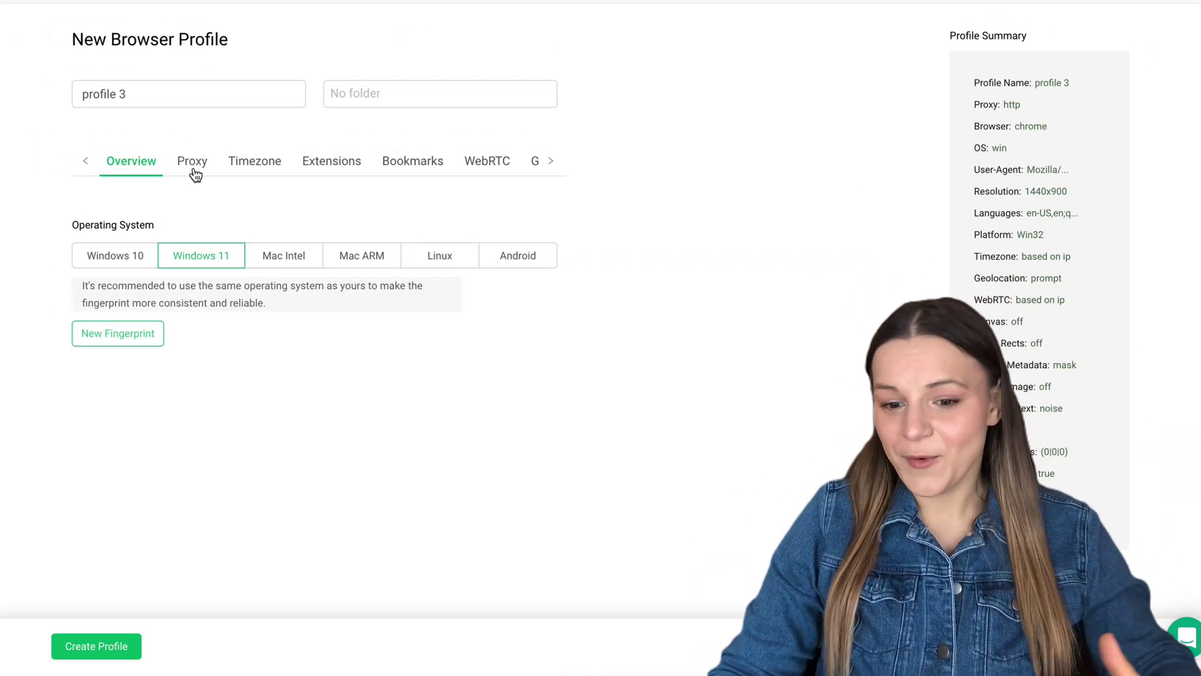
{"action": "left_click", "coordinate": [194, 166]}
{"action": "left_click", "coordinate": [202, 289]}
{"action": "left_click", "coordinate": [178, 389]}
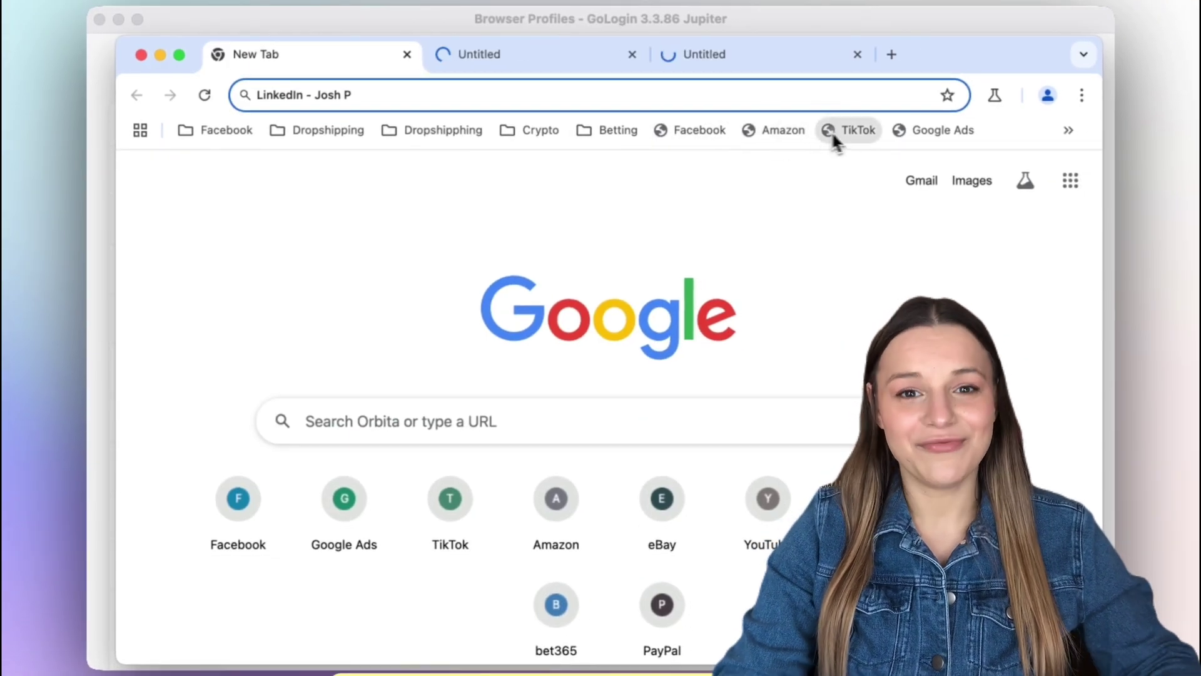
Run the iphey.com check, look through the Facebook, Amazon, TikTok and Google Ads tabs, then close the browser
{"action": "left_click", "coordinate": [1068, 130]}
{"action": "left_click", "coordinate": [1026, 169]}
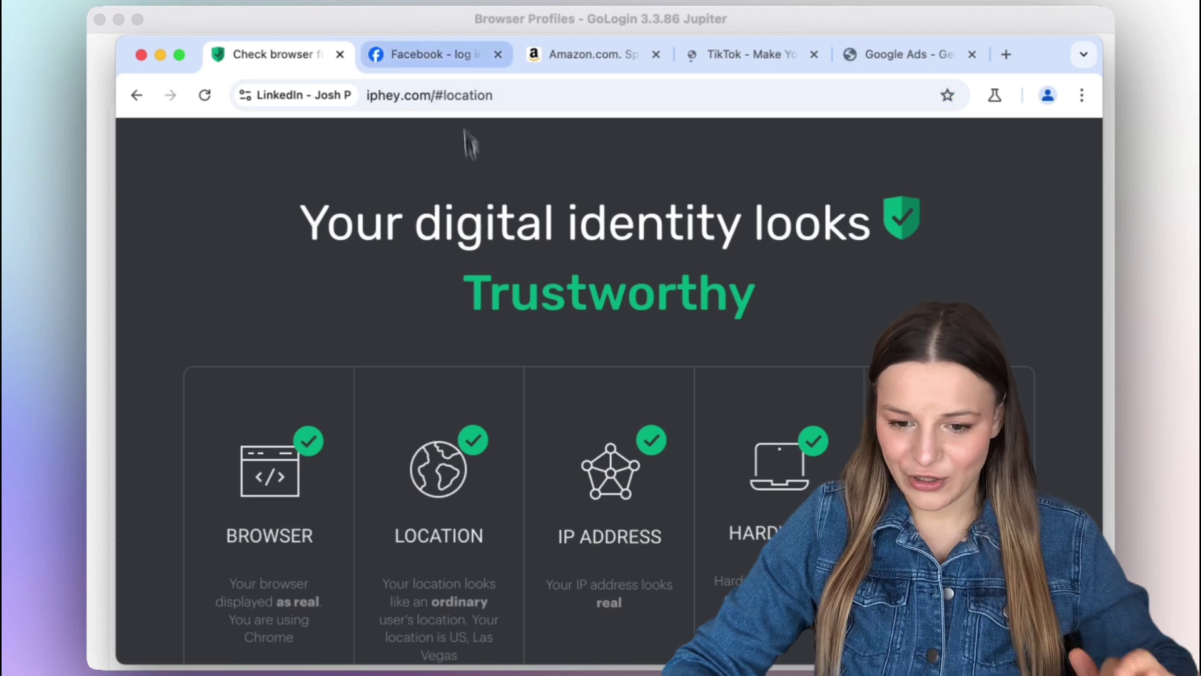
{"action": "left_click", "coordinate": [432, 55]}
{"action": "left_click", "coordinate": [585, 57]}
{"action": "left_click", "coordinate": [757, 56]}
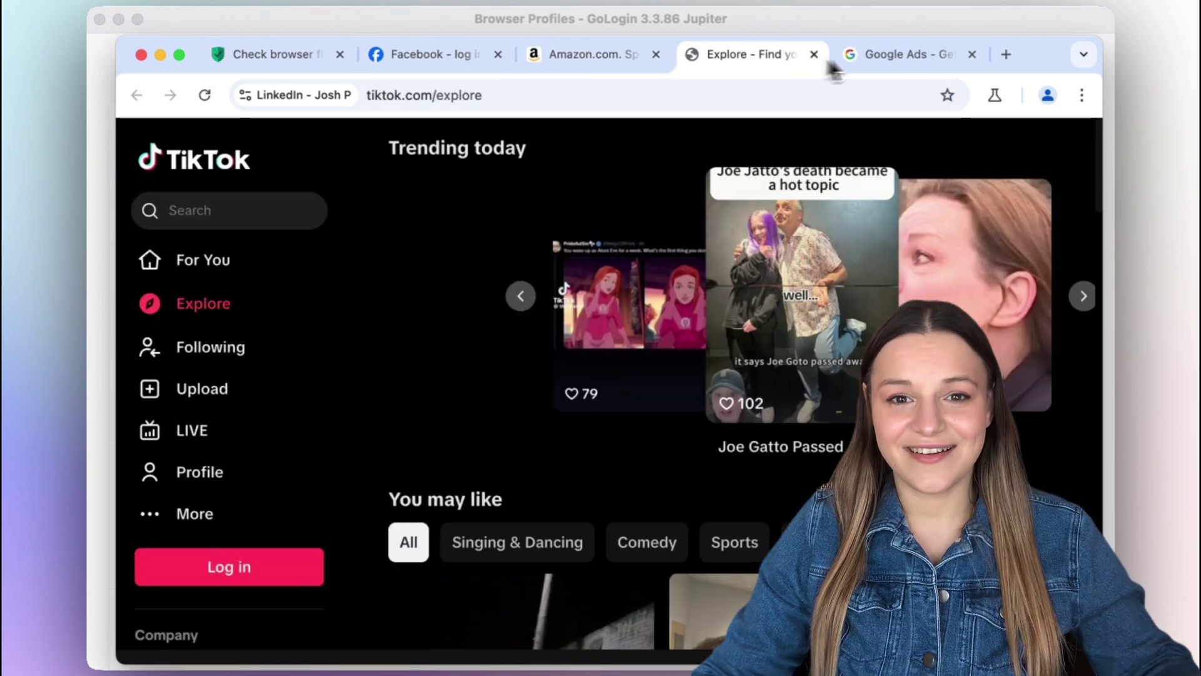
{"action": "left_click", "coordinate": [918, 55]}
{"action": "left_click", "coordinate": [140, 55]}
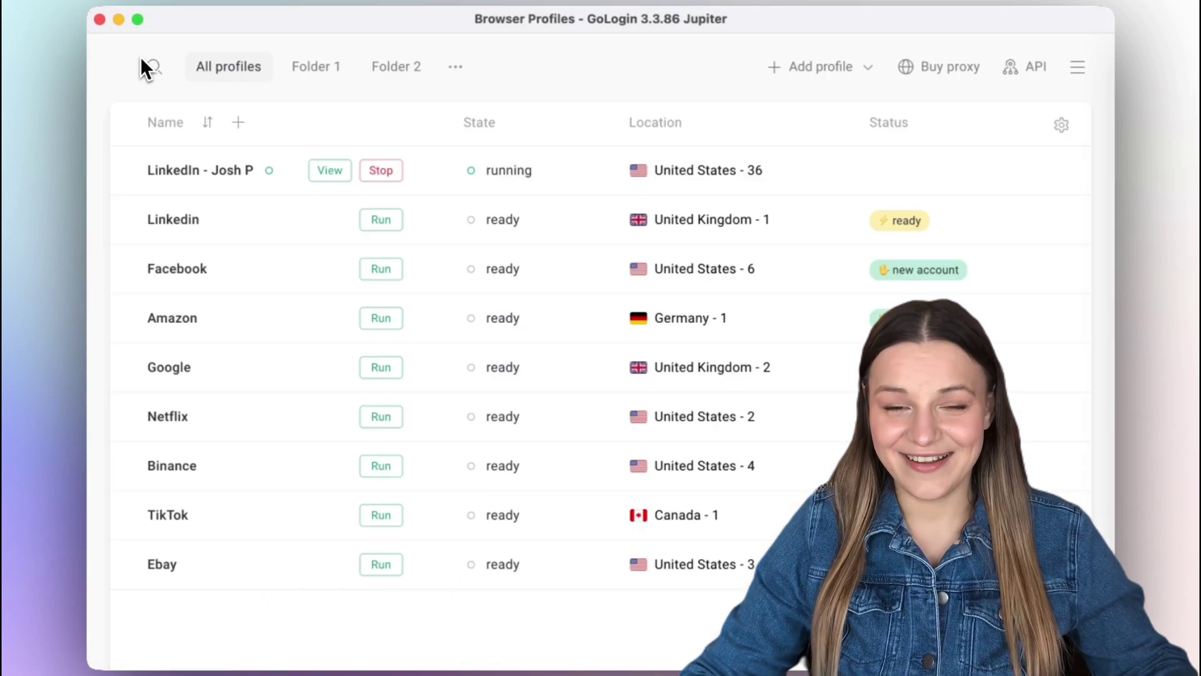
Switch the top profile to United Kingdom, relaunch it with Facebook, and give Amazon proxy 38.153.152.244
{"action": "left_click", "coordinate": [760, 180]}
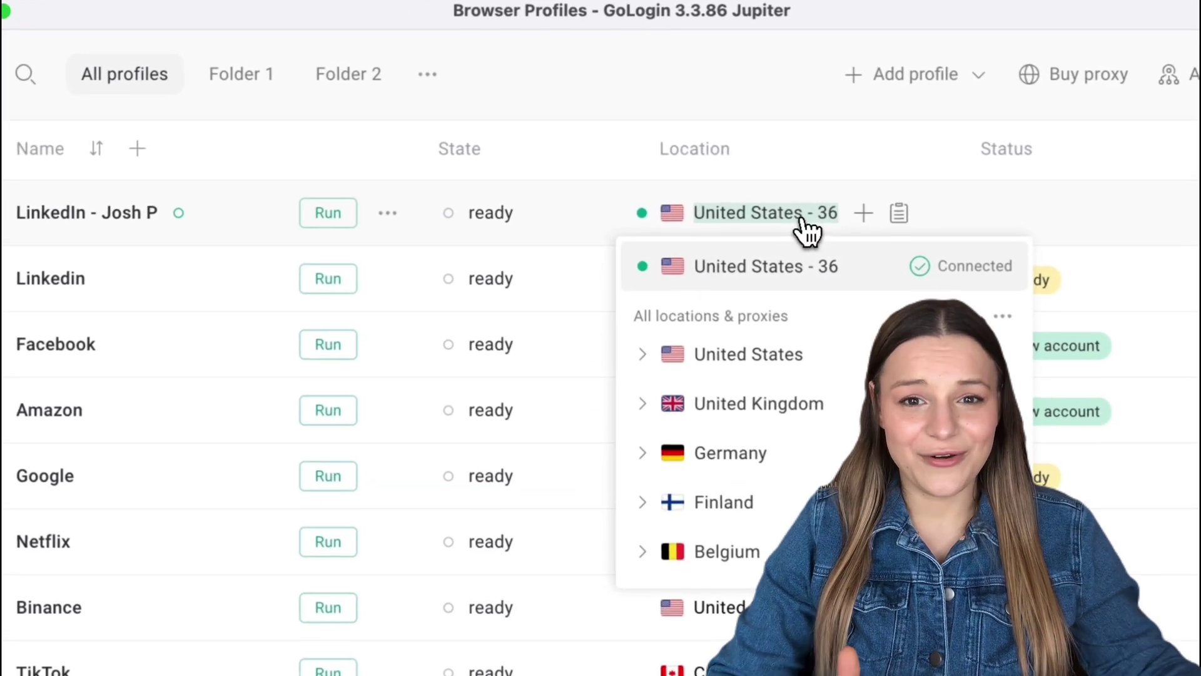
{"action": "left_click", "coordinate": [834, 401]}
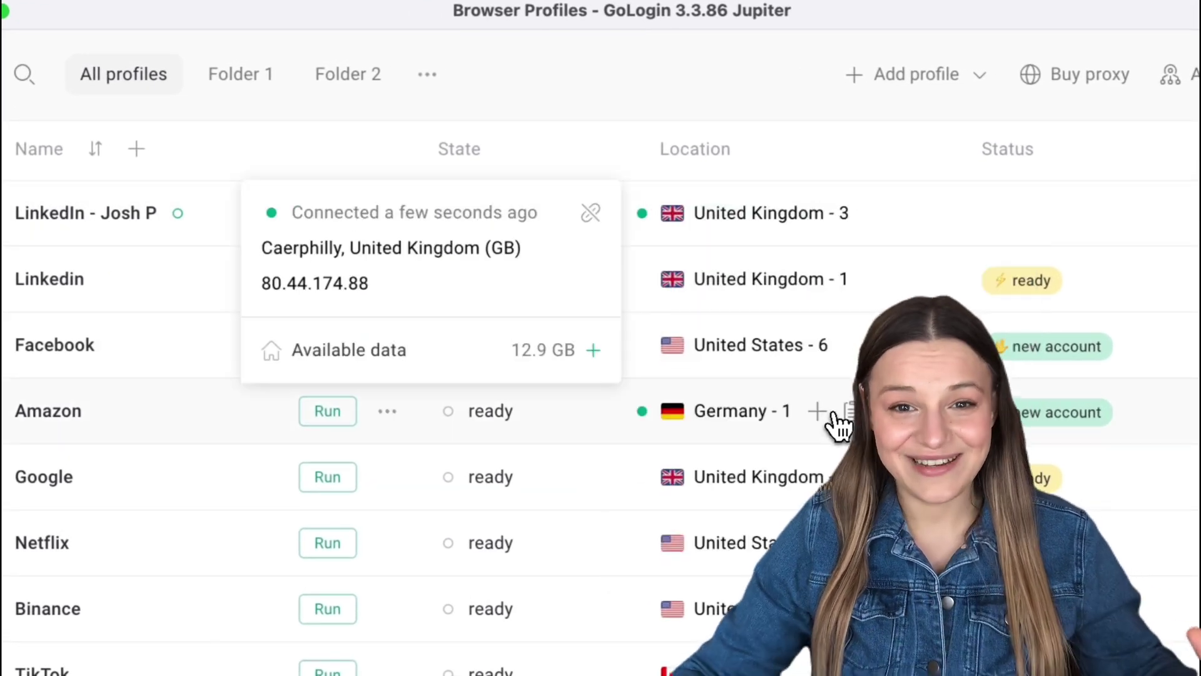
{"action": "left_click", "coordinate": [341, 224]}
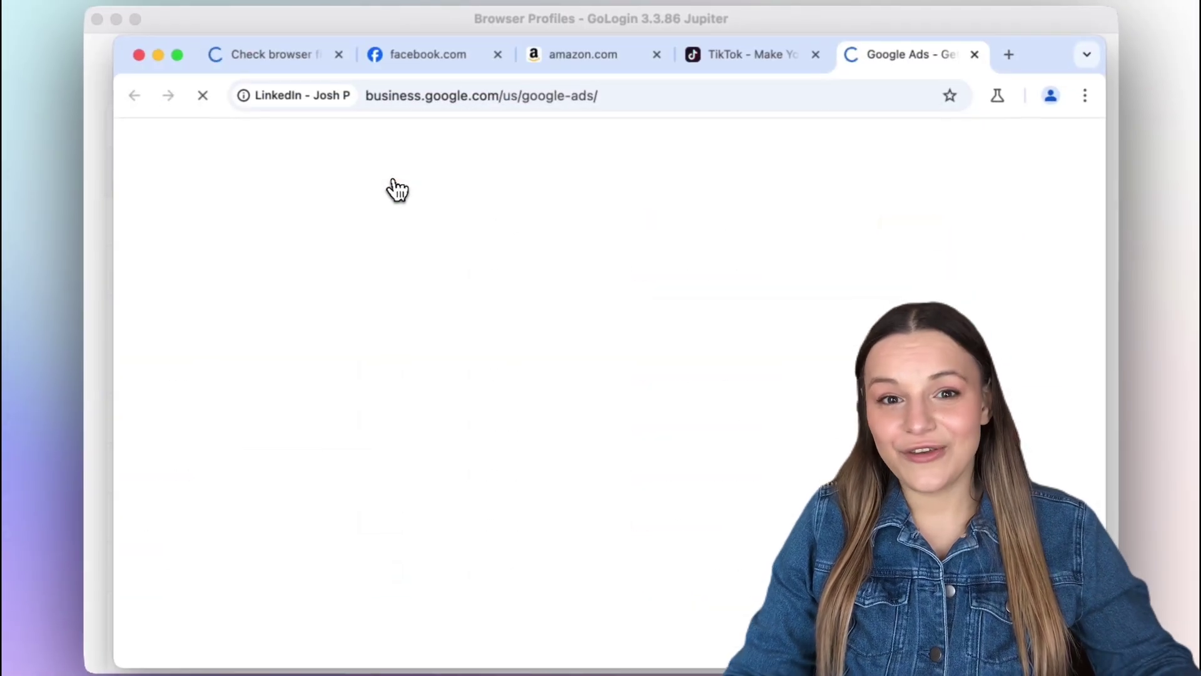
{"action": "left_click", "coordinate": [1004, 55]}
{"action": "left_click", "coordinate": [682, 138]}
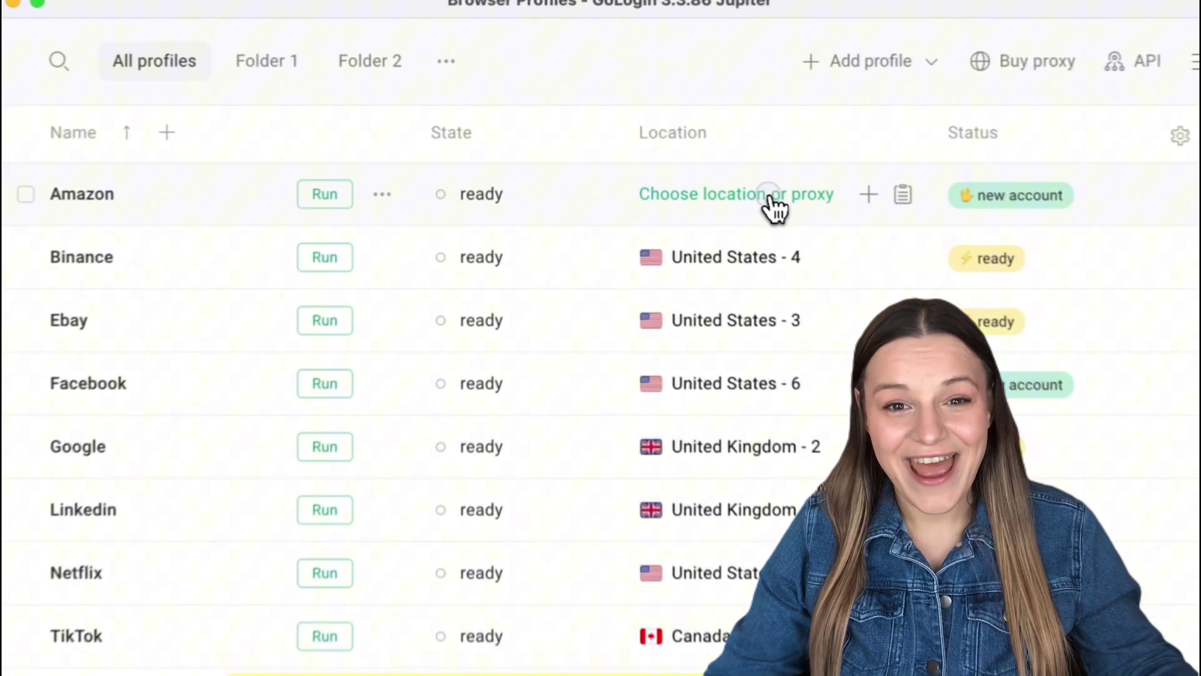
{"action": "left_click", "coordinate": [733, 186]}
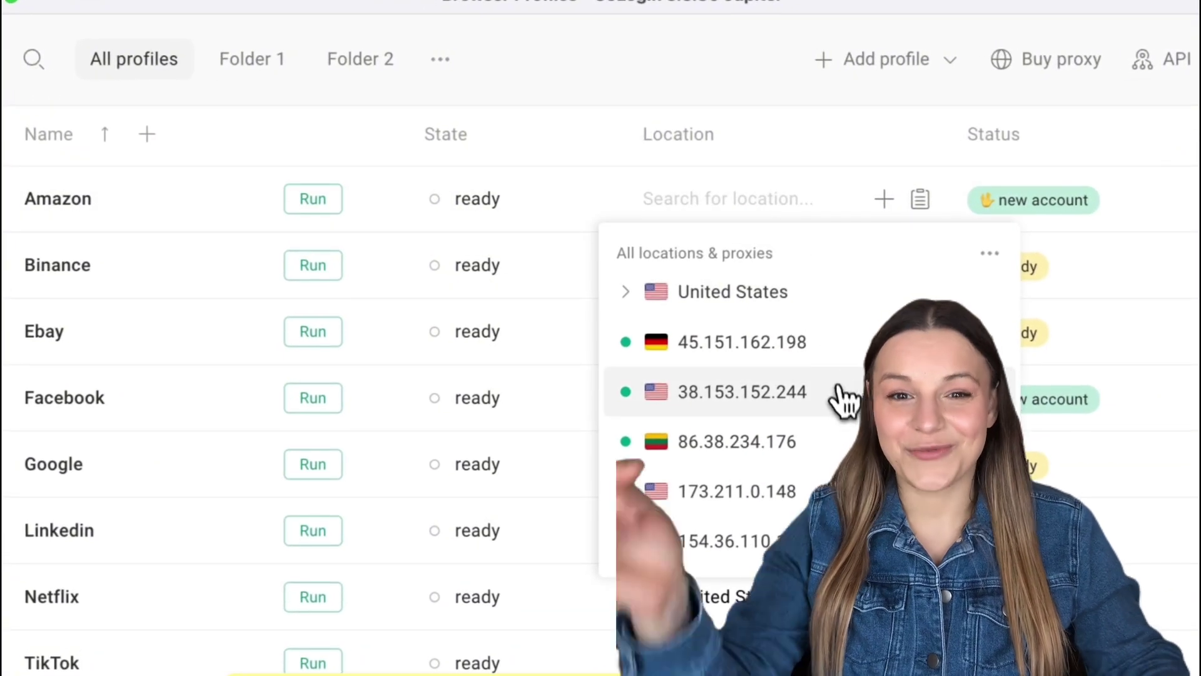
{"action": "left_click", "coordinate": [771, 320]}
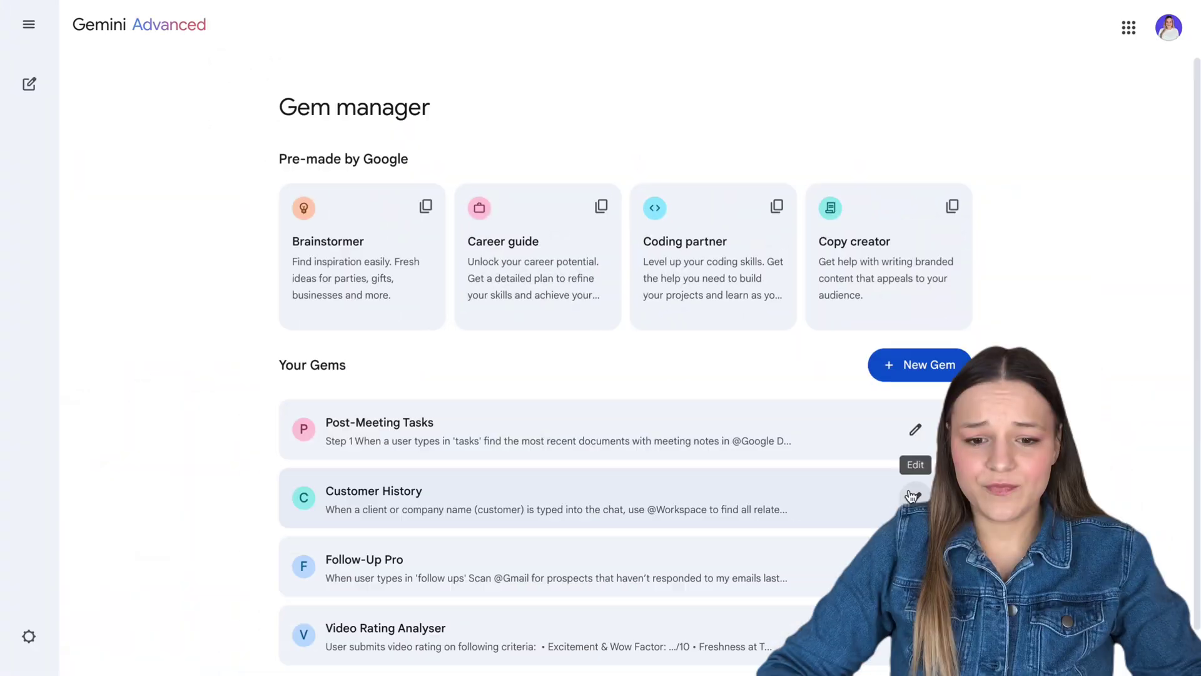
Open the Customer History gem and highlight its client-name trigger and find-related-emails-and-files clauses
{"action": "left_click", "coordinate": [912, 496]}
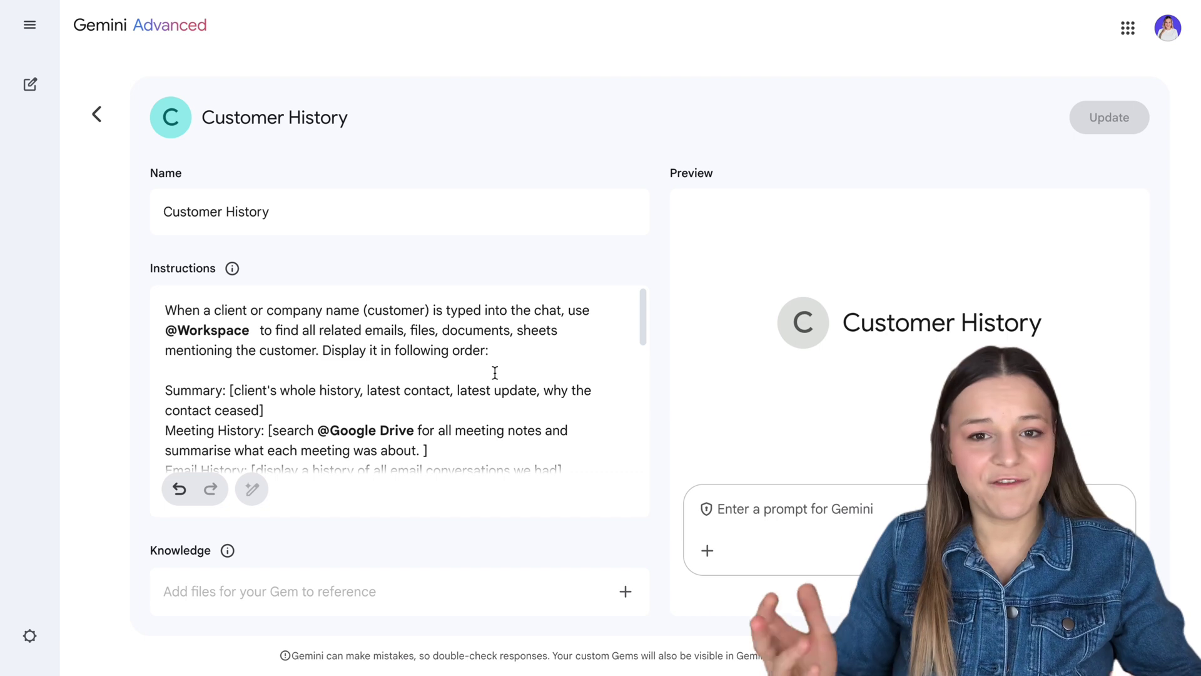
{"action": "left_click", "coordinate": [165, 311]}
{"action": "left_click_drag", "start_coordinate": [166, 310], "coordinate": [435, 311]}
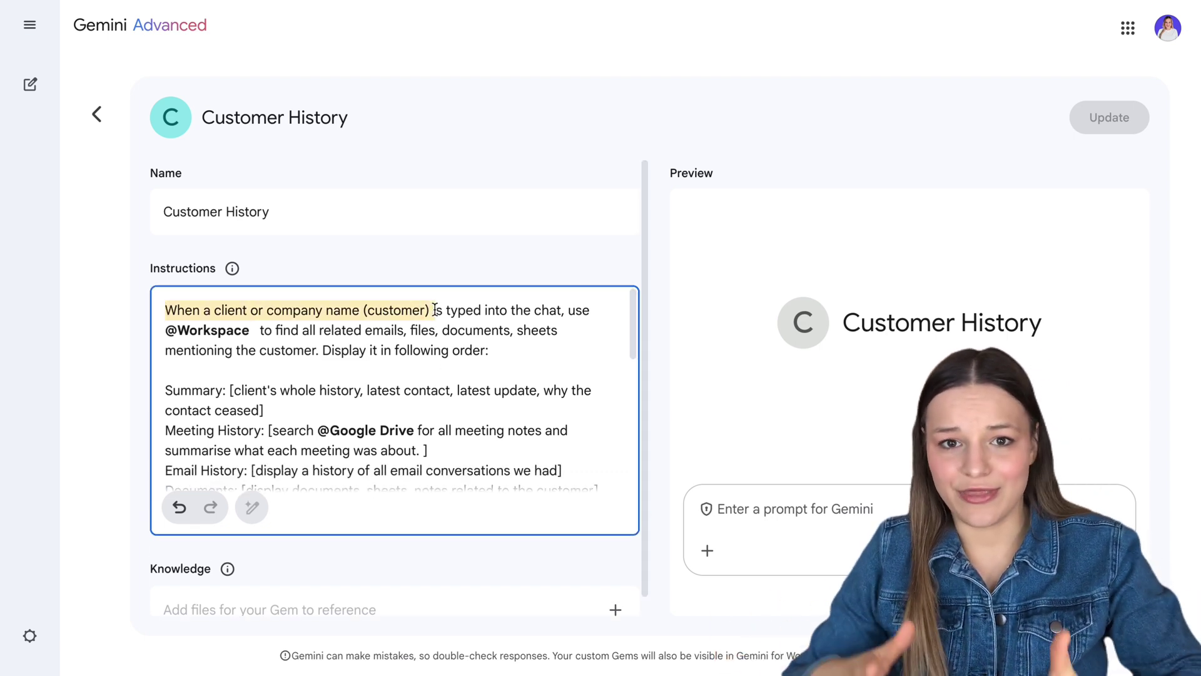
{"action": "left_click_drag", "start_coordinate": [259, 330], "coordinate": [417, 335]}
{"action": "left_click_drag", "start_coordinate": [167, 309], "coordinate": [583, 309]}
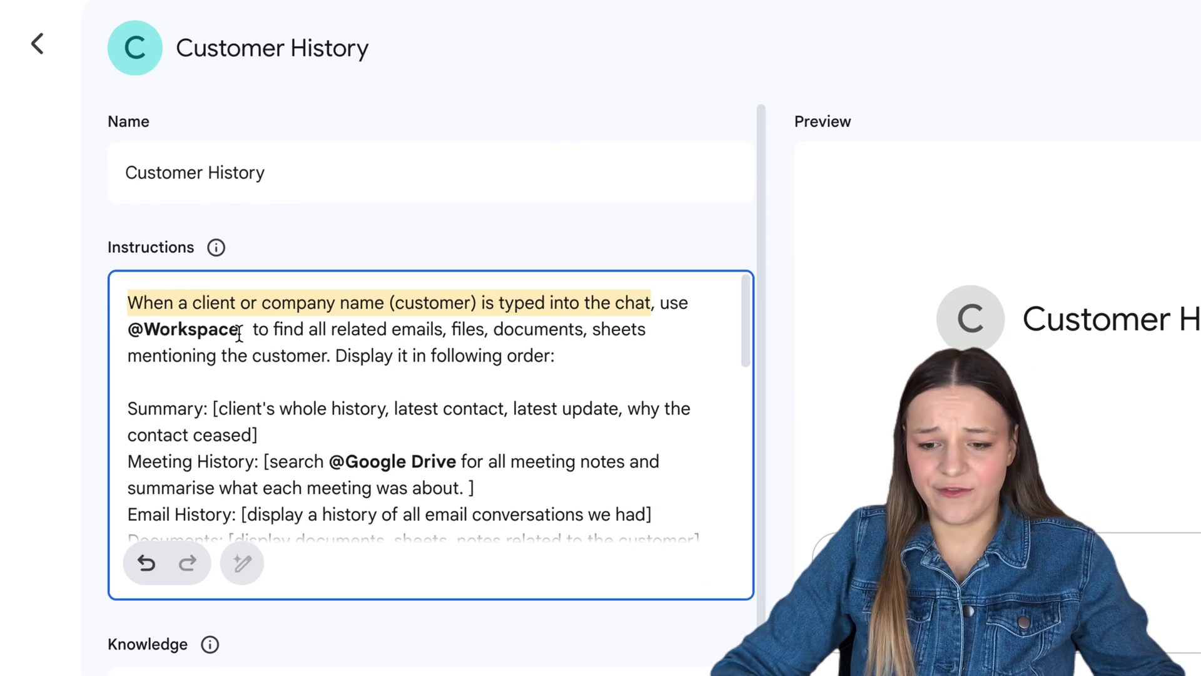
{"action": "left_click", "coordinate": [258, 331]}
{"action": "left_click_drag", "start_coordinate": [254, 330], "coordinate": [335, 351]}
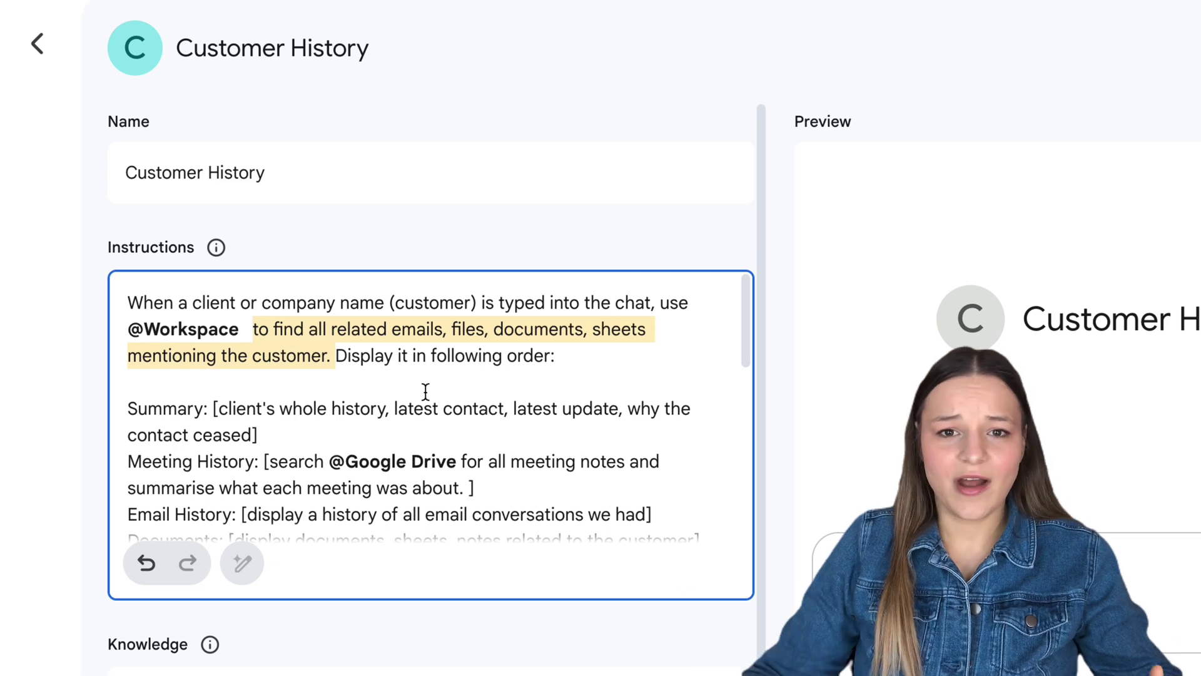
{"action": "left_click_drag", "start_coordinate": [190, 303], "coordinate": [450, 294]}
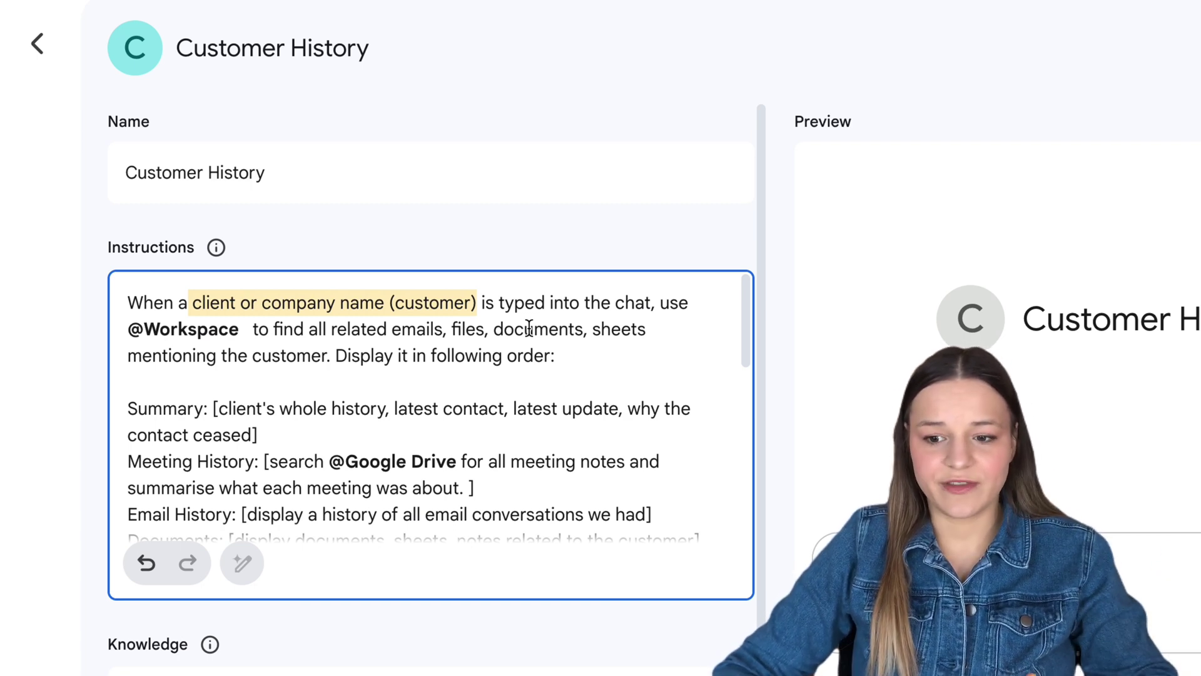
Highlight the emails/files/documents/sheets list, the display-order sentence, and the Summary and Meeting History lines
{"action": "scroll", "coordinate": [528, 328], "scroll_direction": "down", "scroll_amount": 1}
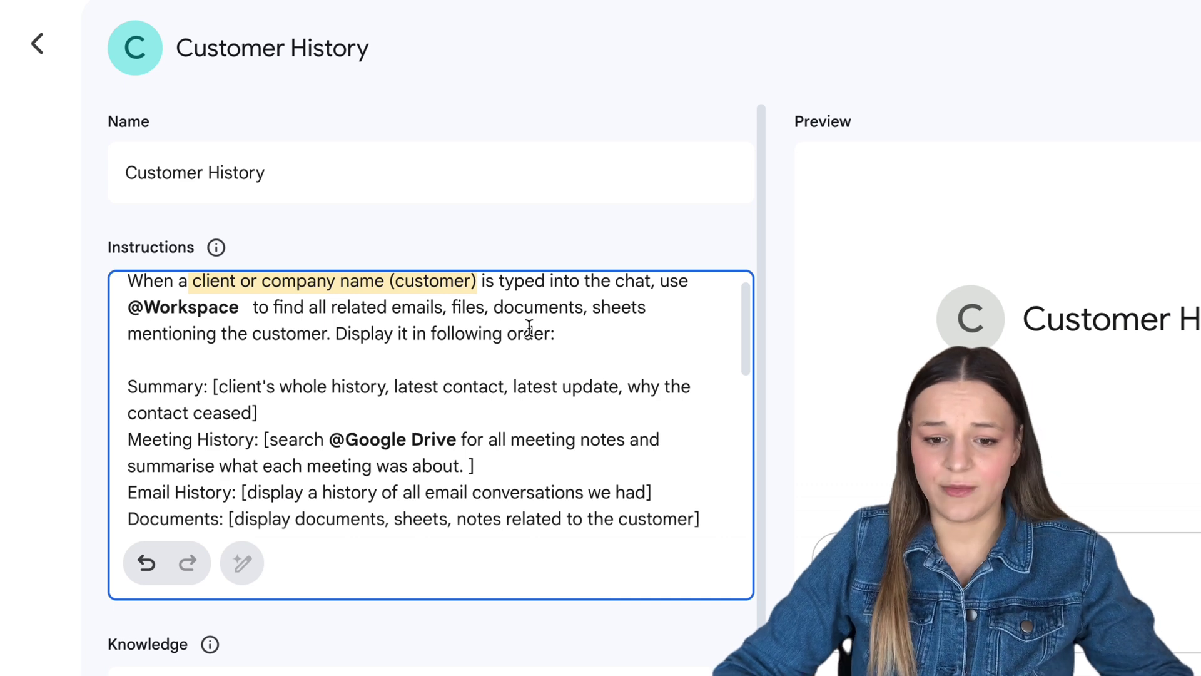
{"action": "left_click_drag", "start_coordinate": [372, 307], "coordinate": [576, 308]}
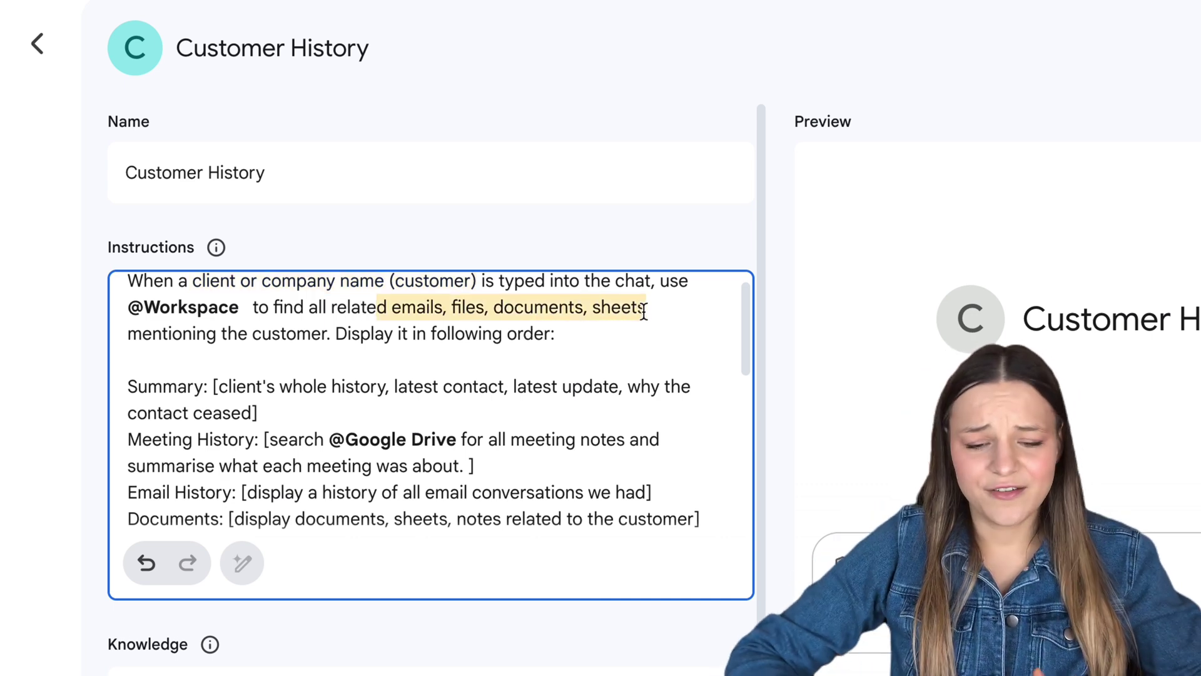
{"action": "left_click", "coordinate": [451, 365]}
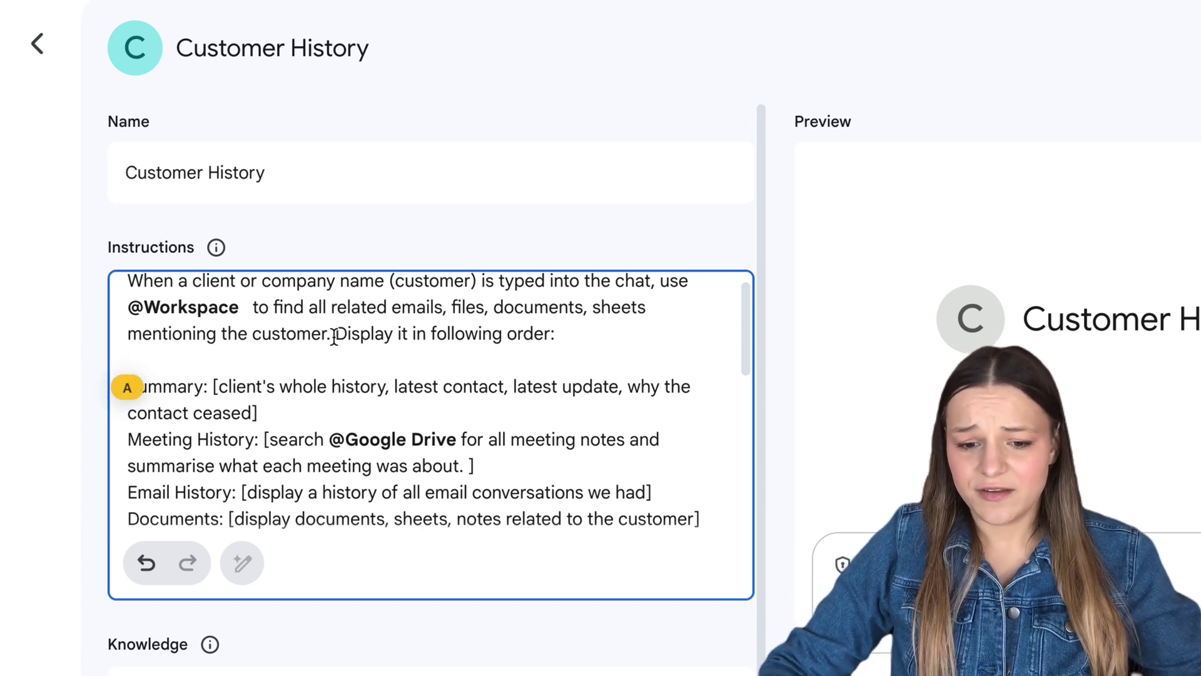
{"action": "left_click_drag", "start_coordinate": [334, 336], "coordinate": [572, 336]}
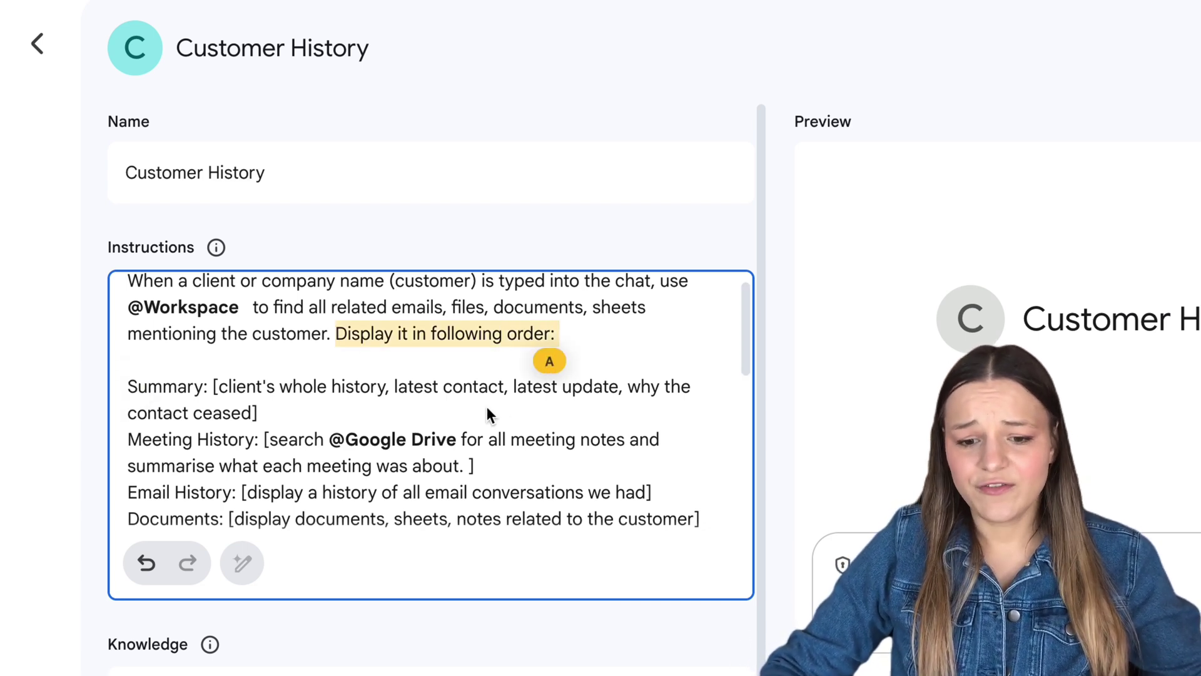
{"action": "scroll", "coordinate": [485, 407], "scroll_direction": "down", "scroll_amount": 3}
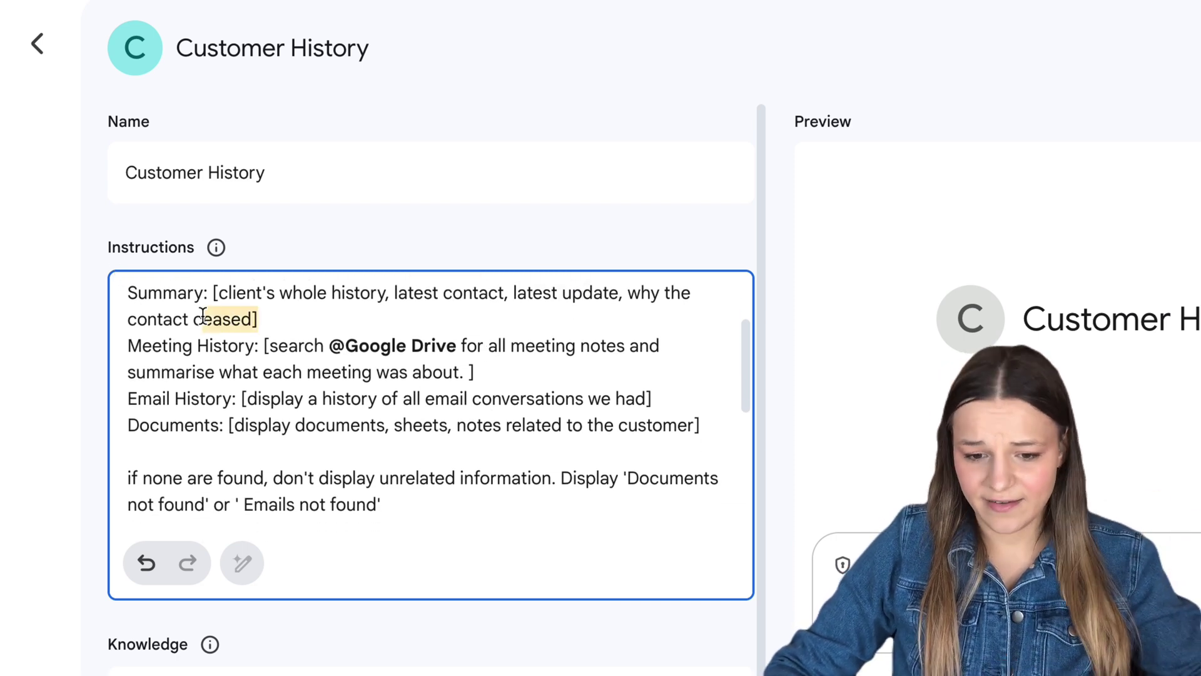
{"action": "left_click_drag", "start_coordinate": [202, 316], "coordinate": [127, 293]}
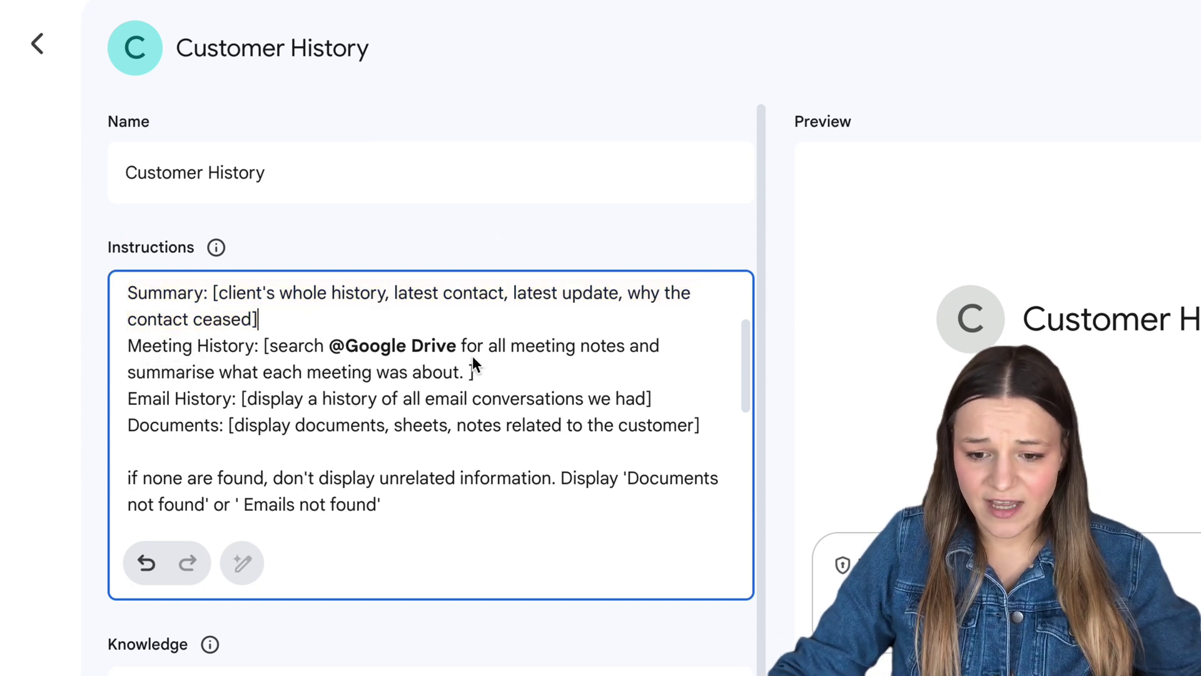
{"action": "left_click_drag", "start_coordinate": [305, 371], "coordinate": [156, 354]}
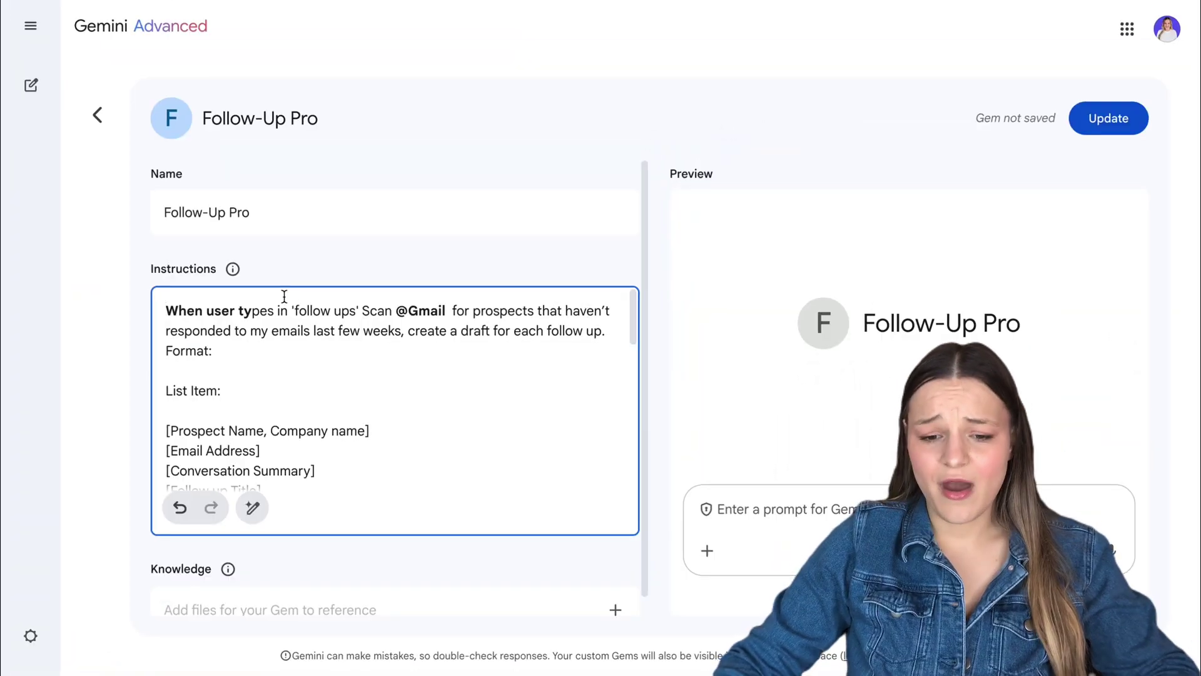
Highlight Follow-Up Pro's opening trigger sentence and the List Item fields for each prospect
{"action": "left_click_drag", "start_coordinate": [268, 304], "coordinate": [511, 342]}
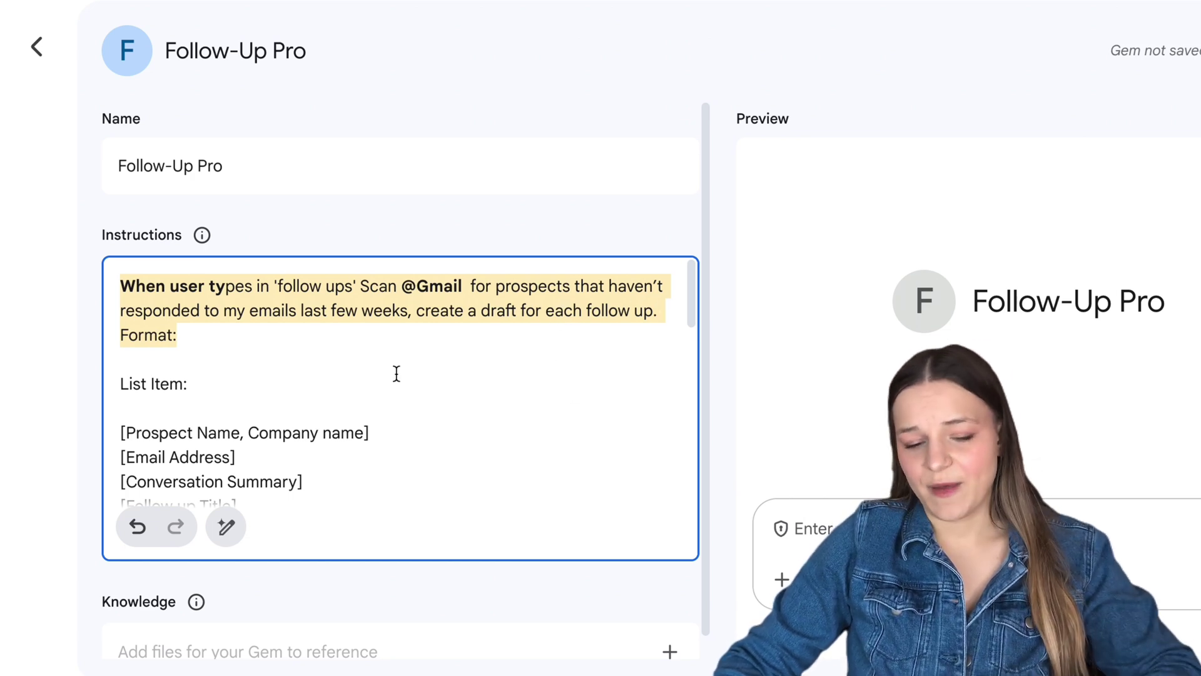
{"action": "left_click", "coordinate": [357, 393]}
{"action": "scroll", "coordinate": [324, 407], "scroll_direction": "down", "scroll_amount": 3}
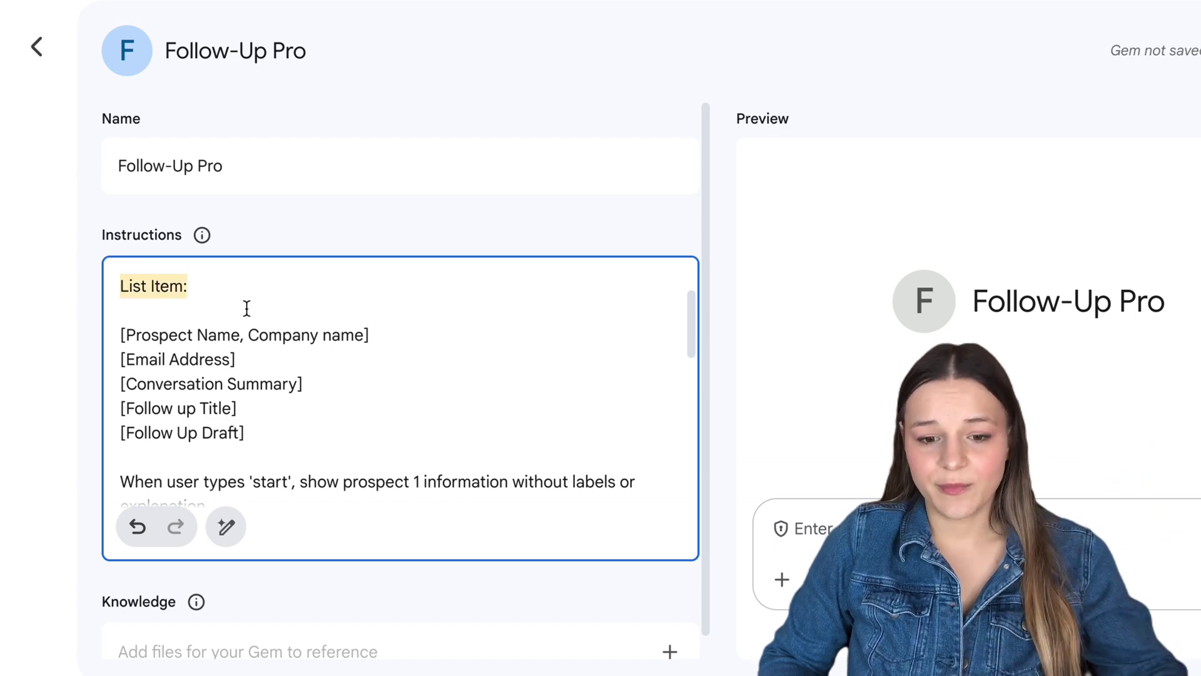
{"action": "left_click_drag", "start_coordinate": [247, 308], "coordinate": [312, 432]}
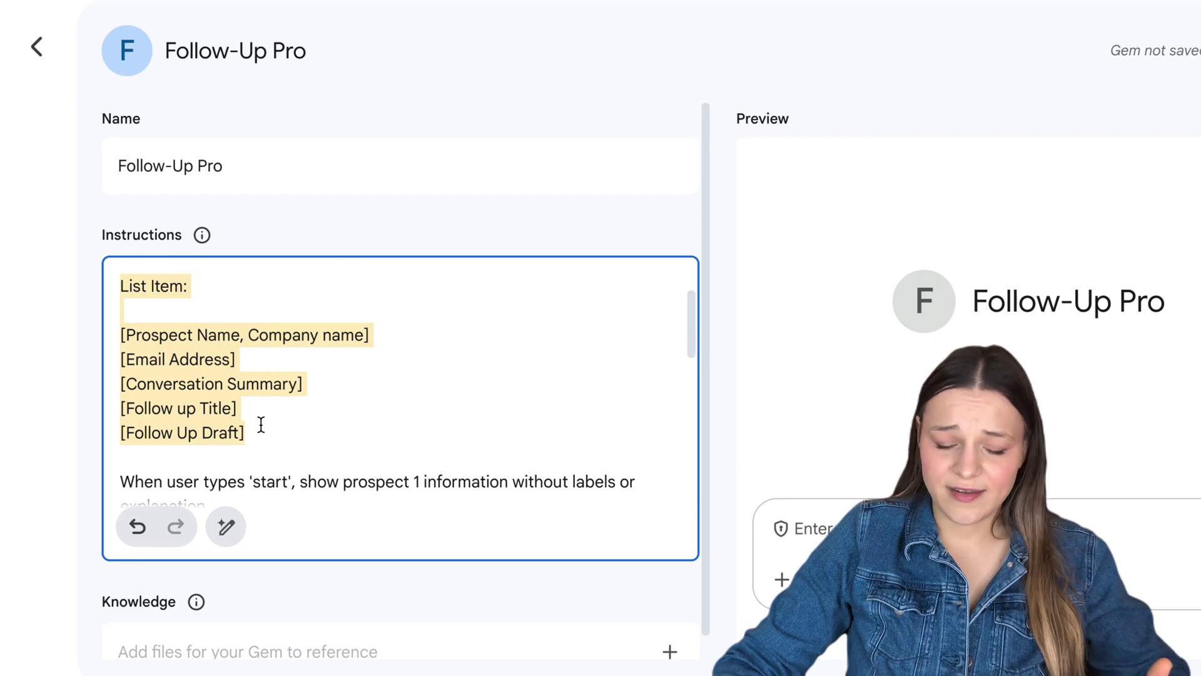
Highlight the trigger word 'start' and the three bracketed output fields further down the instructions
{"action": "scroll", "coordinate": [261, 425], "scroll_direction": "down", "scroll_amount": 3}
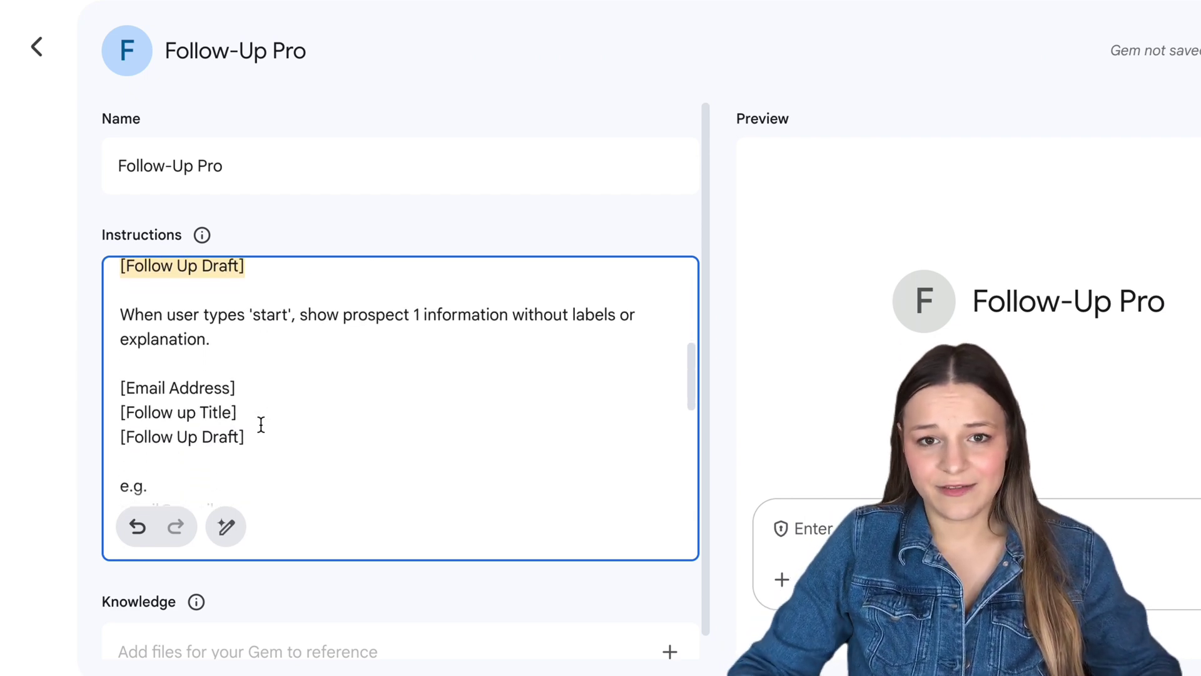
{"action": "scroll", "coordinate": [261, 425], "scroll_direction": "down", "scroll_amount": 2}
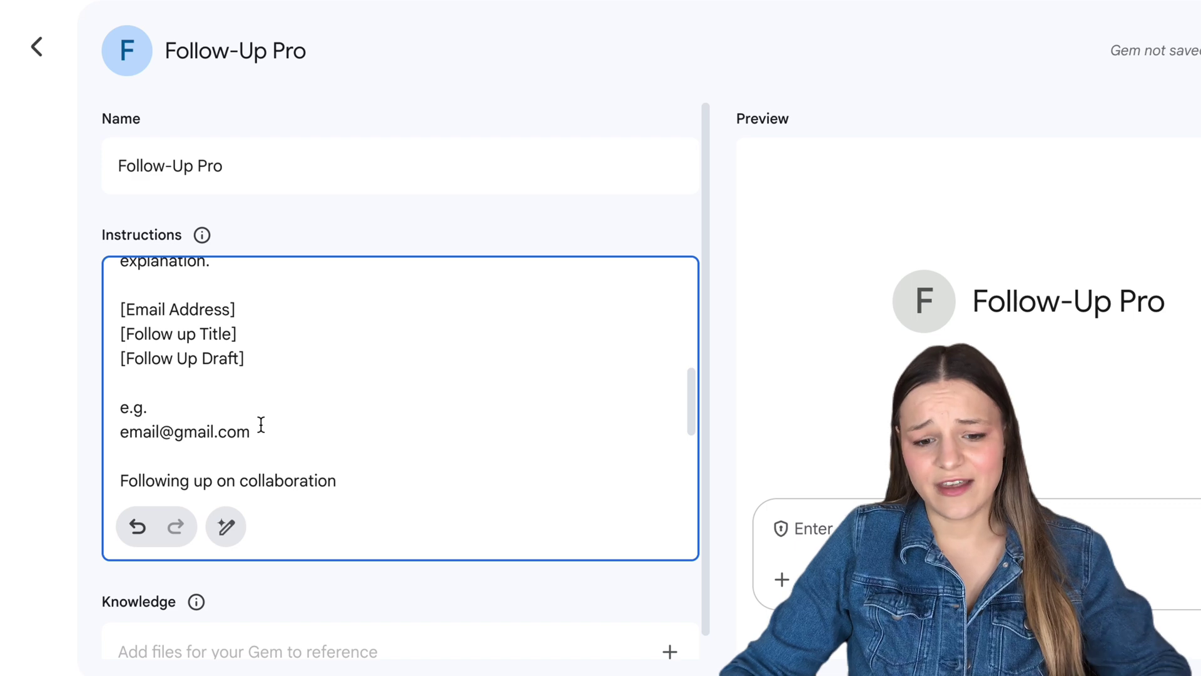
{"action": "scroll", "coordinate": [260, 425], "scroll_direction": "down", "scroll_amount": 1}
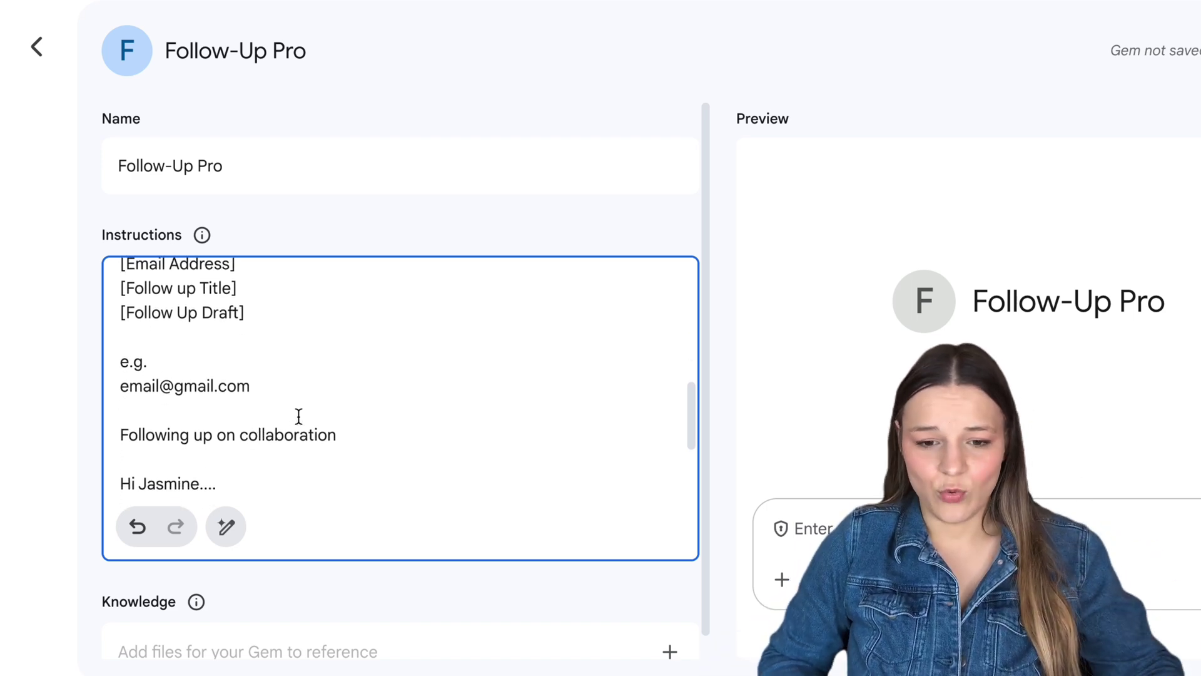
{"action": "scroll", "coordinate": [299, 416], "scroll_direction": "up", "scroll_amount": 3}
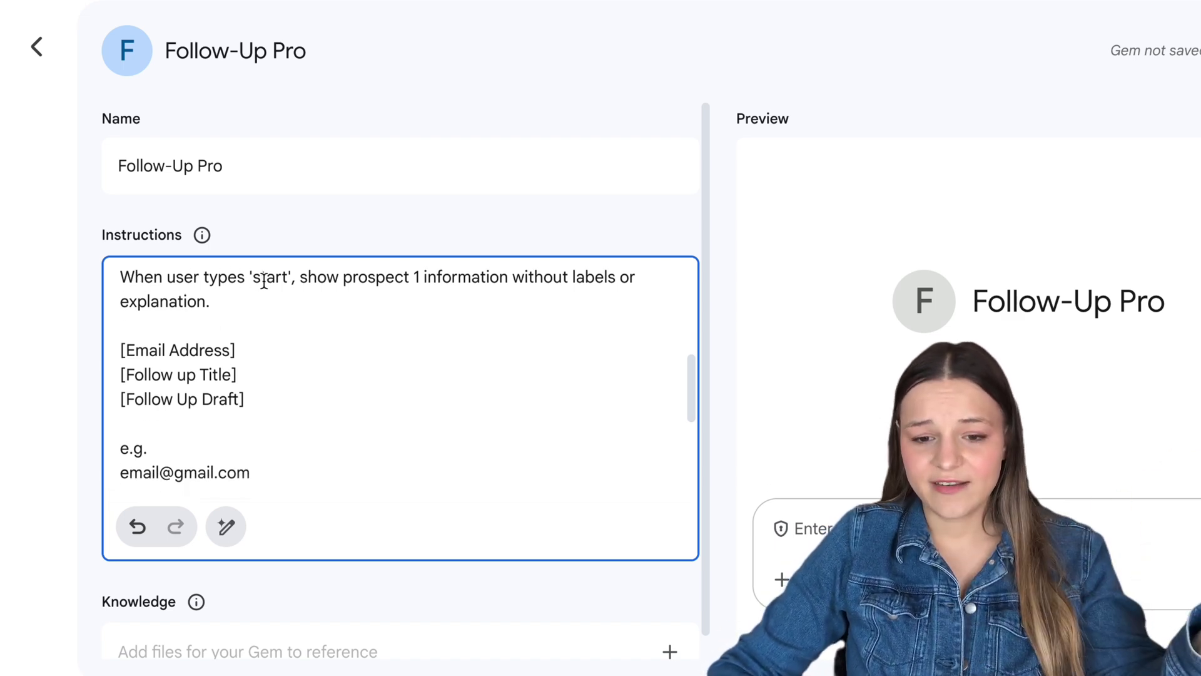
{"action": "left_click_drag", "start_coordinate": [252, 278], "coordinate": [288, 276]}
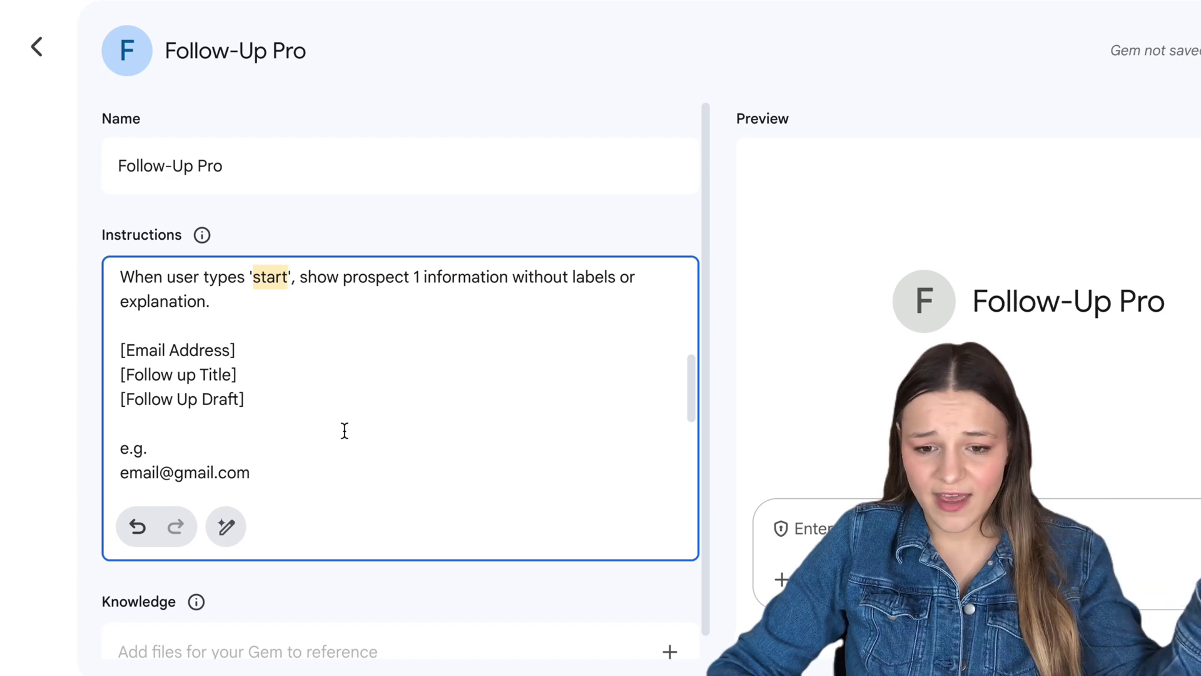
{"action": "left_click_drag", "start_coordinate": [271, 400], "coordinate": [115, 355]}
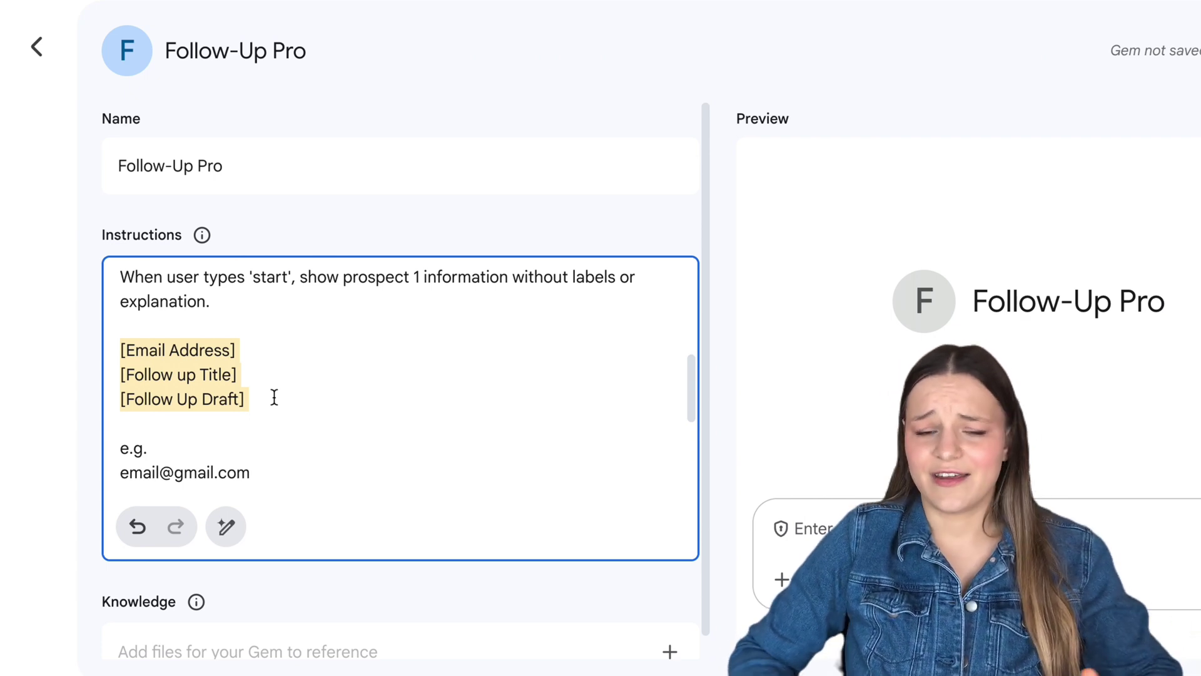
{"action": "left_click", "coordinate": [274, 398]}
{"action": "scroll", "coordinate": [339, 436], "scroll_direction": "down", "scroll_amount": 3}
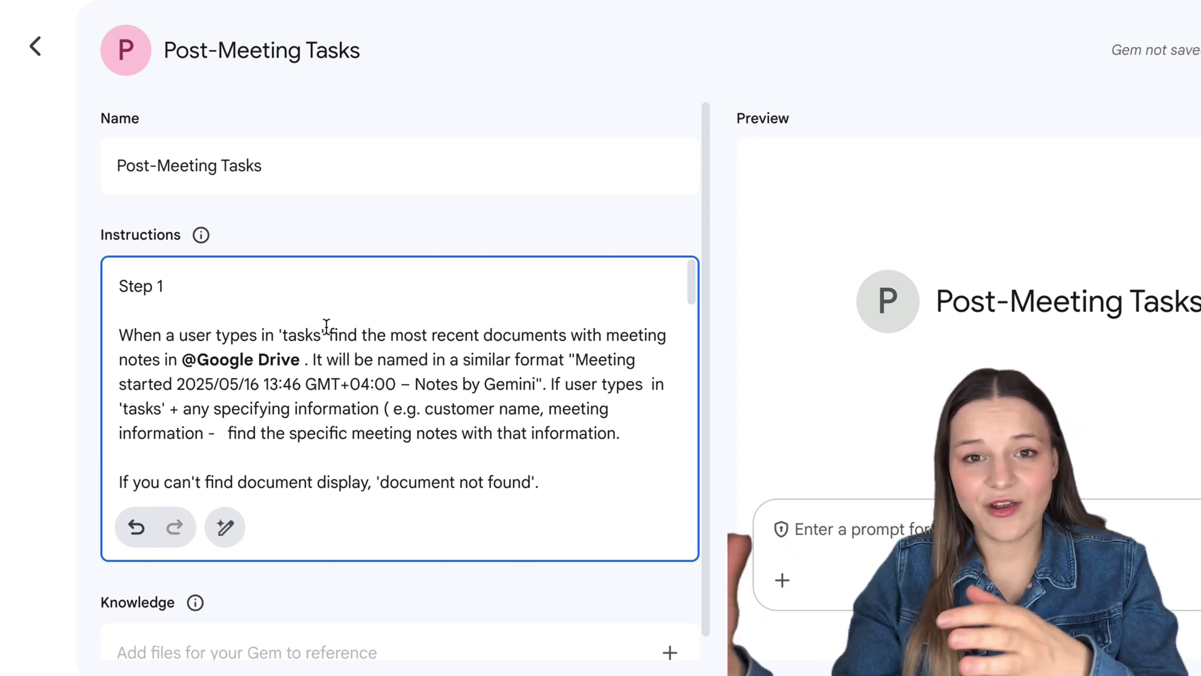
{"action": "left_click", "coordinate": [529, 332]}
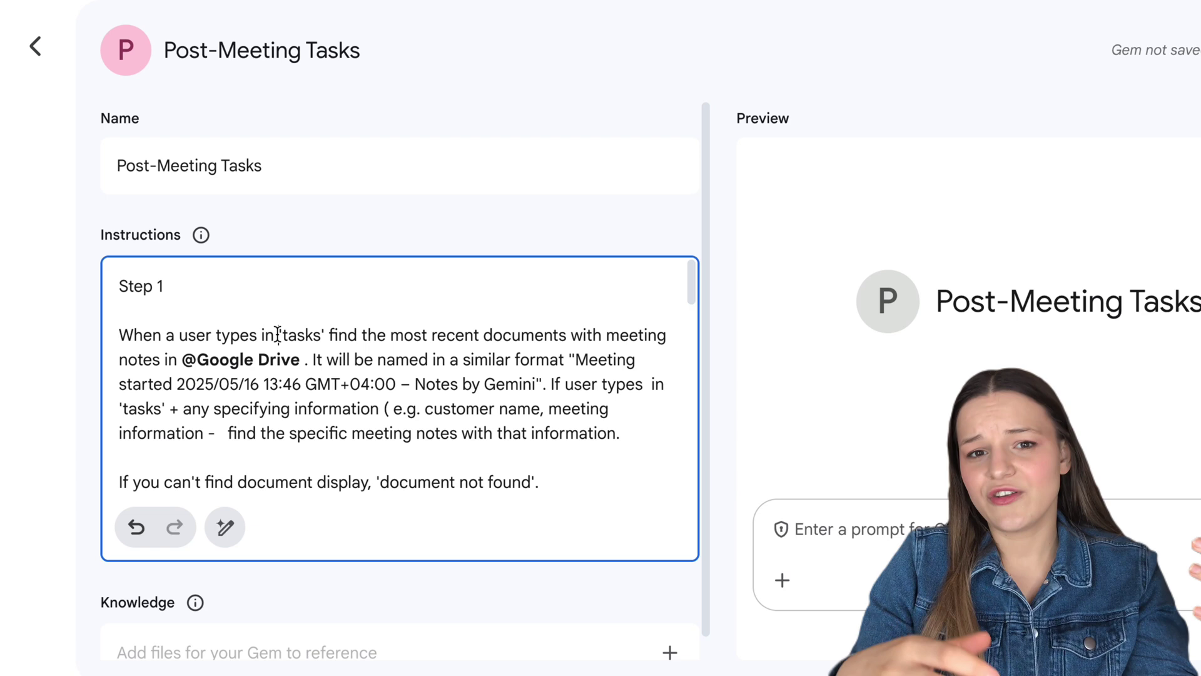
{"action": "left_click_drag", "start_coordinate": [278, 334], "coordinate": [301, 360]}
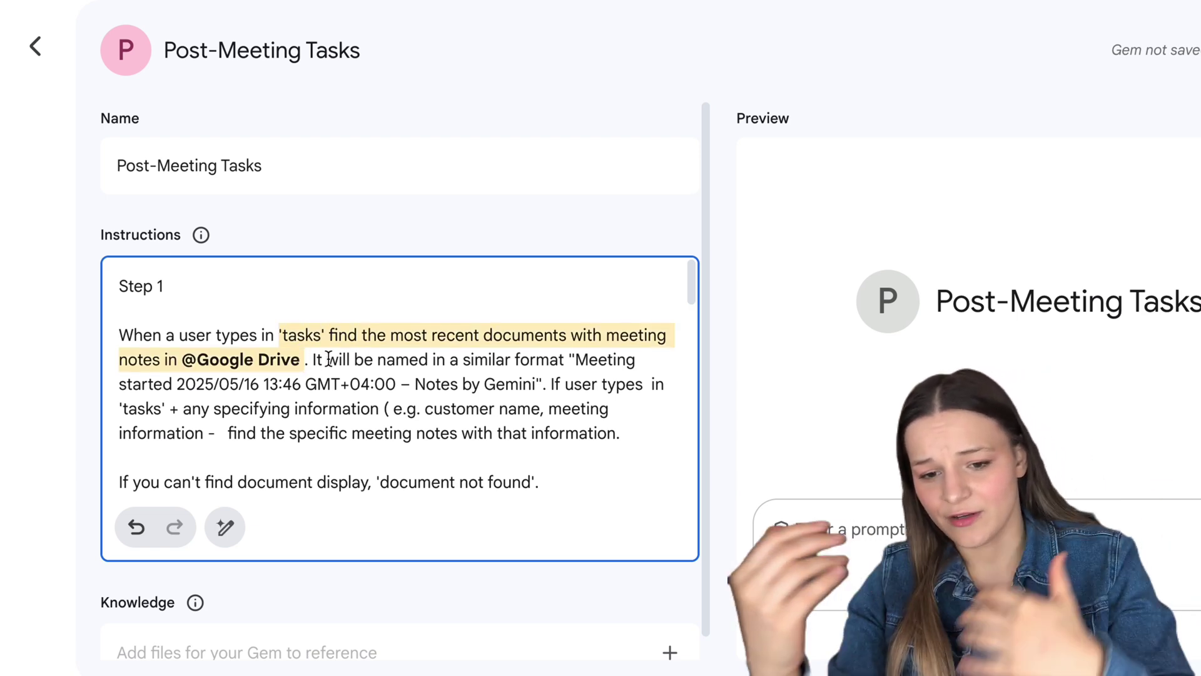
{"action": "left_click", "coordinate": [137, 335]}
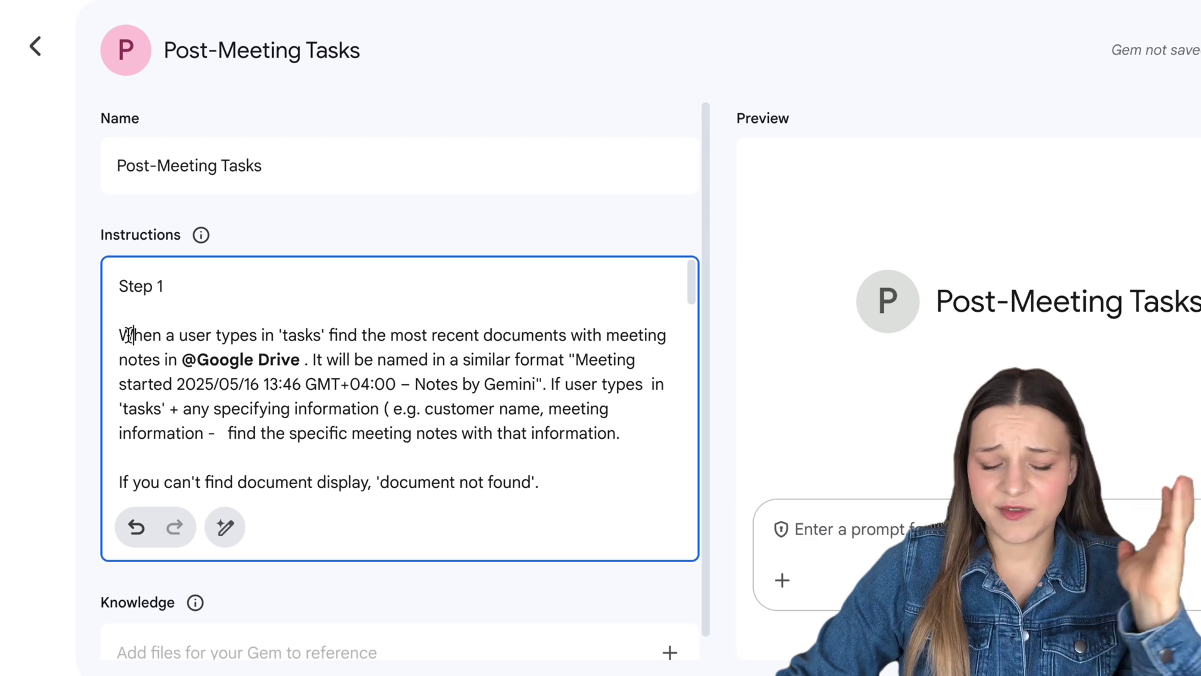
{"action": "left_click", "coordinate": [122, 333]}
{"action": "left_click_drag", "start_coordinate": [122, 332], "coordinate": [651, 429]}
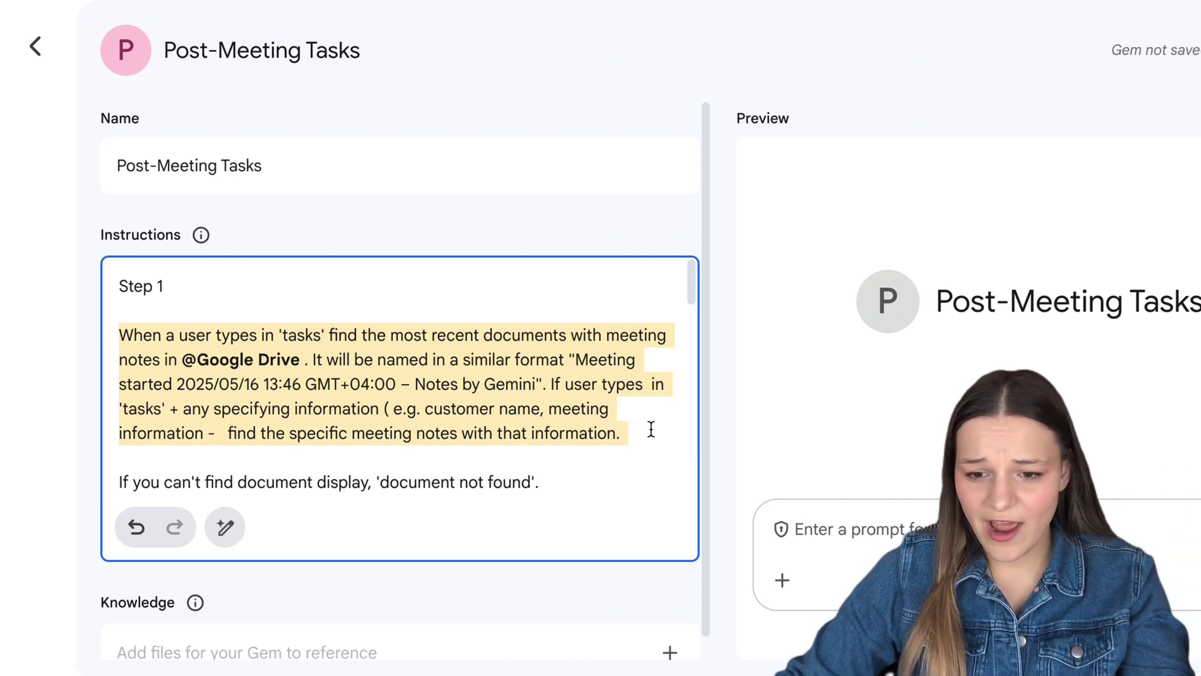
{"action": "left_click", "coordinate": [494, 351]}
{"action": "left_click_drag", "start_coordinate": [465, 360], "coordinate": [547, 382]}
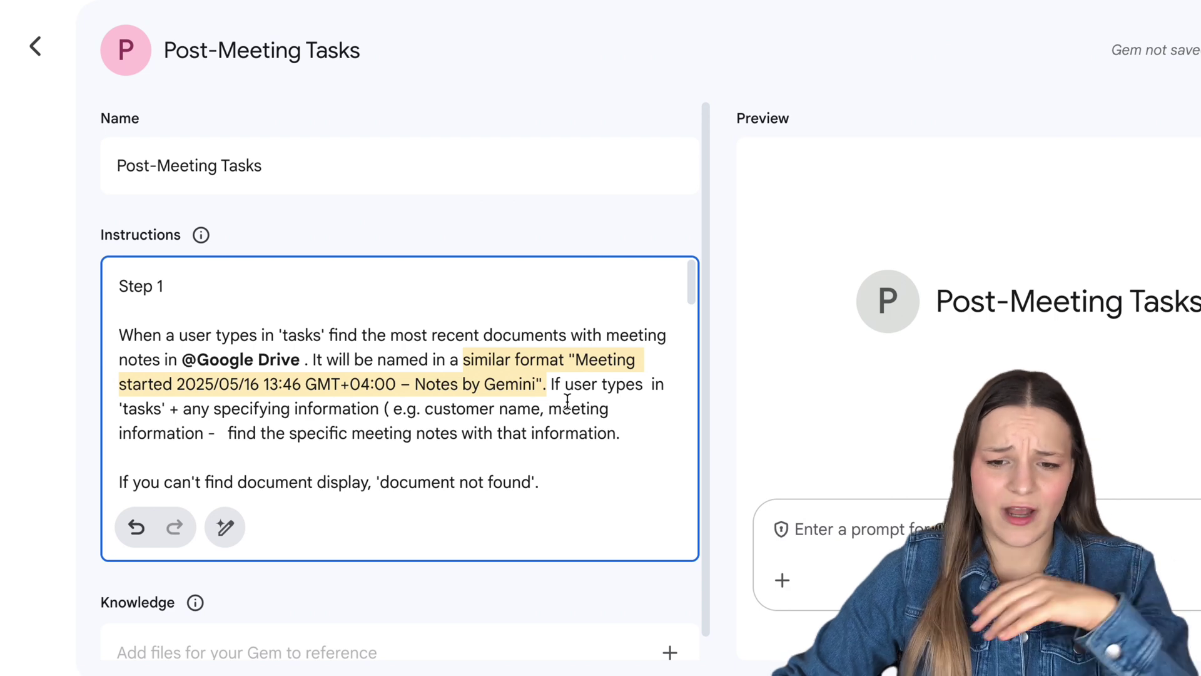
{"action": "scroll", "coordinate": [568, 401], "scroll_direction": "down", "scroll_amount": 2}
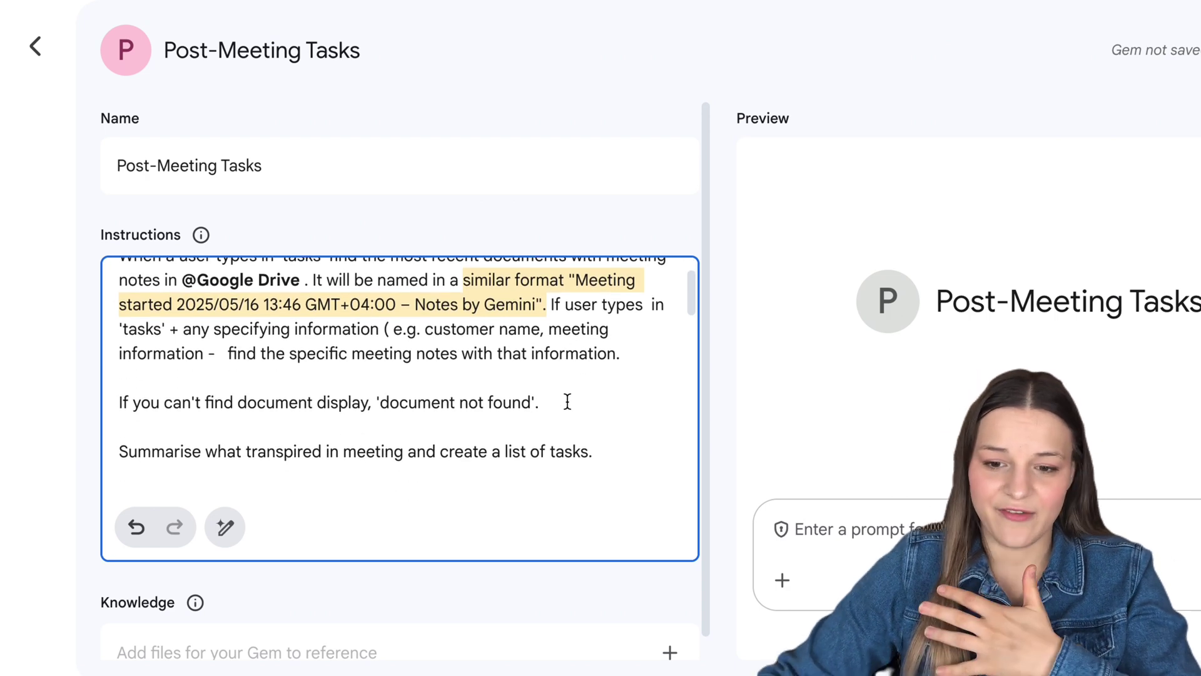